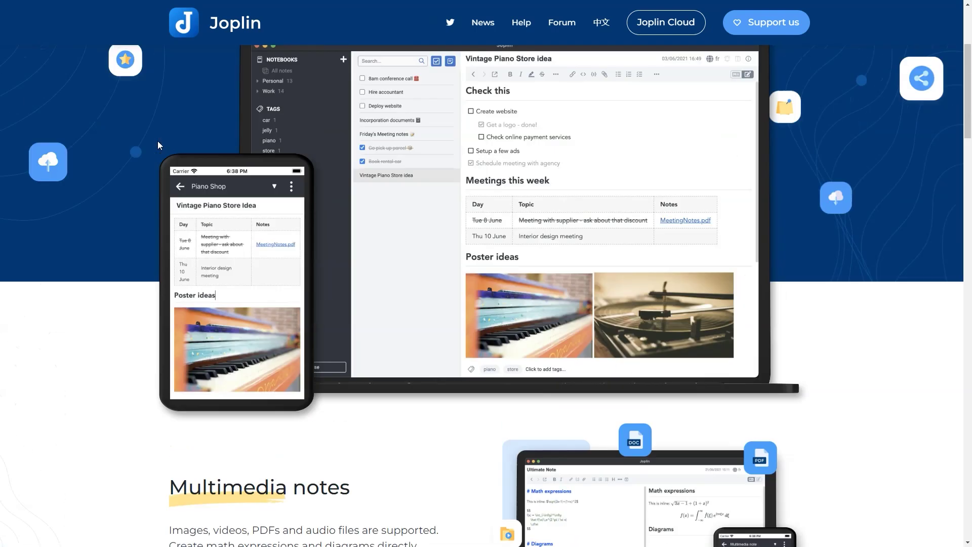
- Download the Joplin desktop app using 'Download the app' at the top of joplinapp.org
{"action": "scroll", "coordinate": [157, 141], "scroll_direction": "up", "scroll_amount": 4}
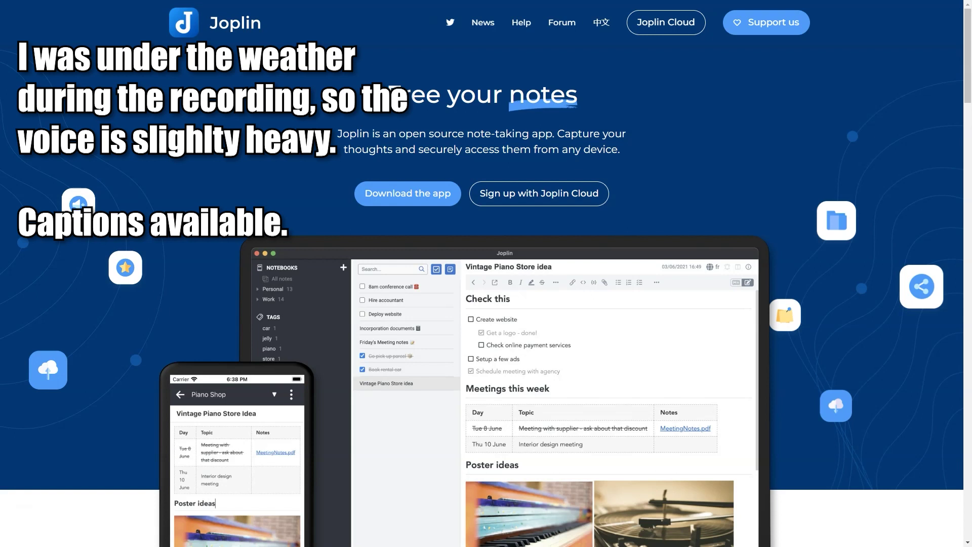
{"action": "left_click", "coordinate": [409, 190]}
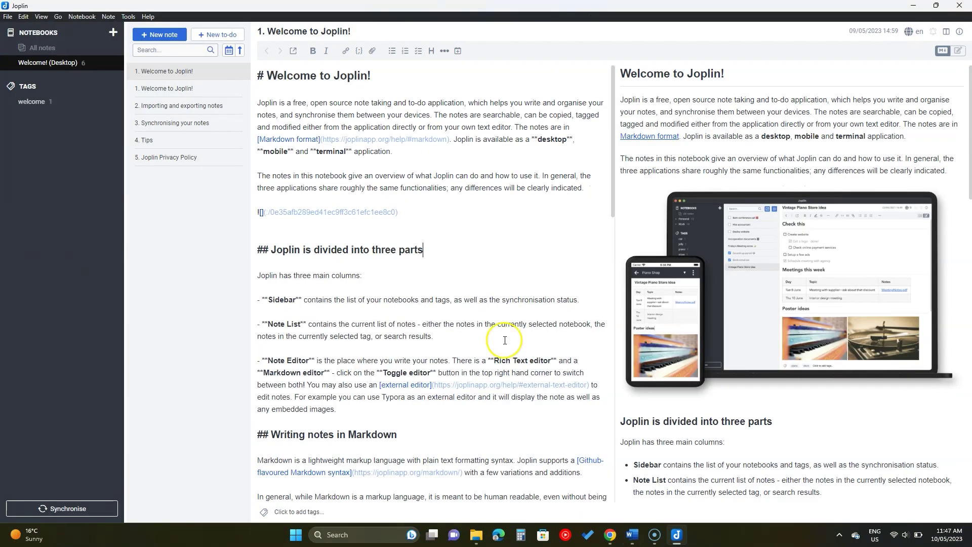
{"action": "left_click", "coordinate": [528, 284]}
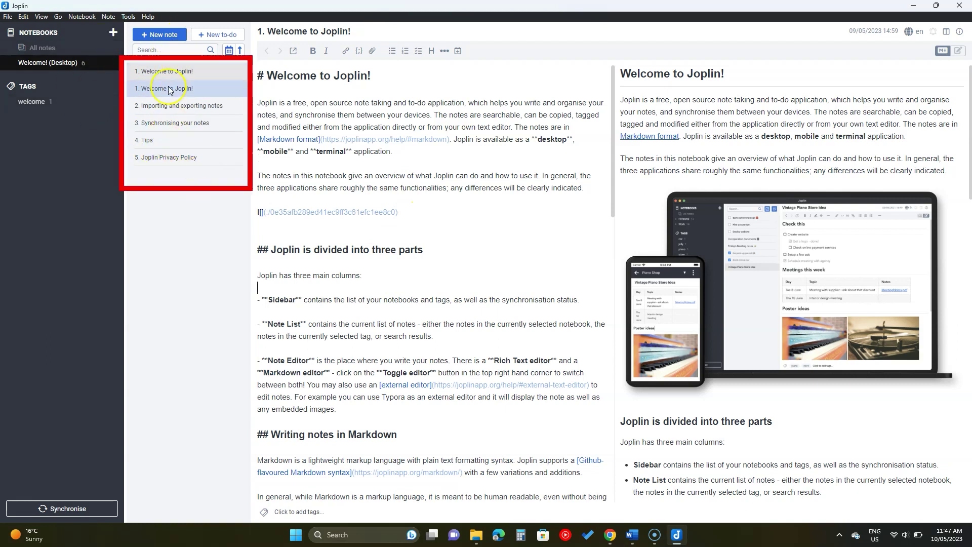
{"action": "left_click", "coordinate": [504, 204]}
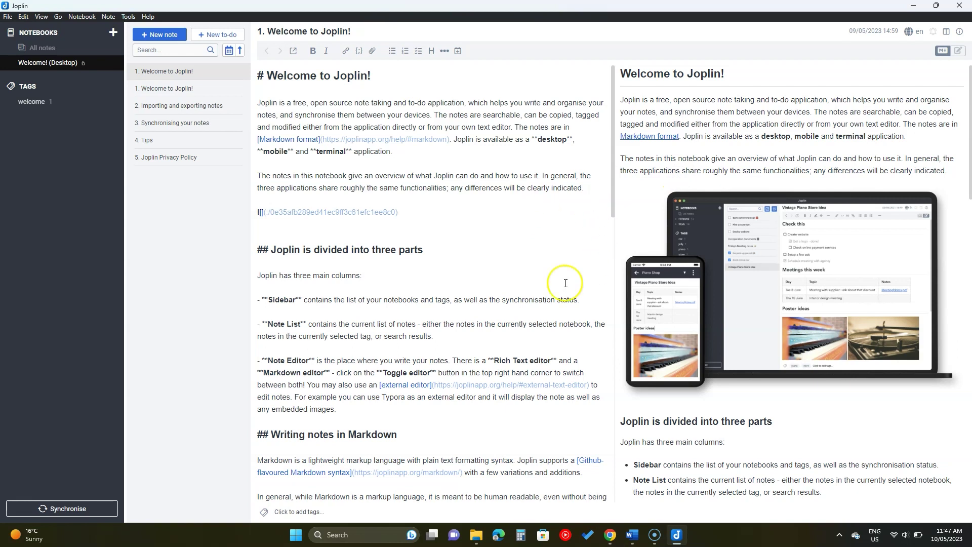
{"action": "scroll", "coordinate": [420, 274], "scroll_direction": "down", "scroll_amount": 1}
{"action": "scroll", "coordinate": [421, 274], "scroll_direction": "up", "scroll_amount": 1}
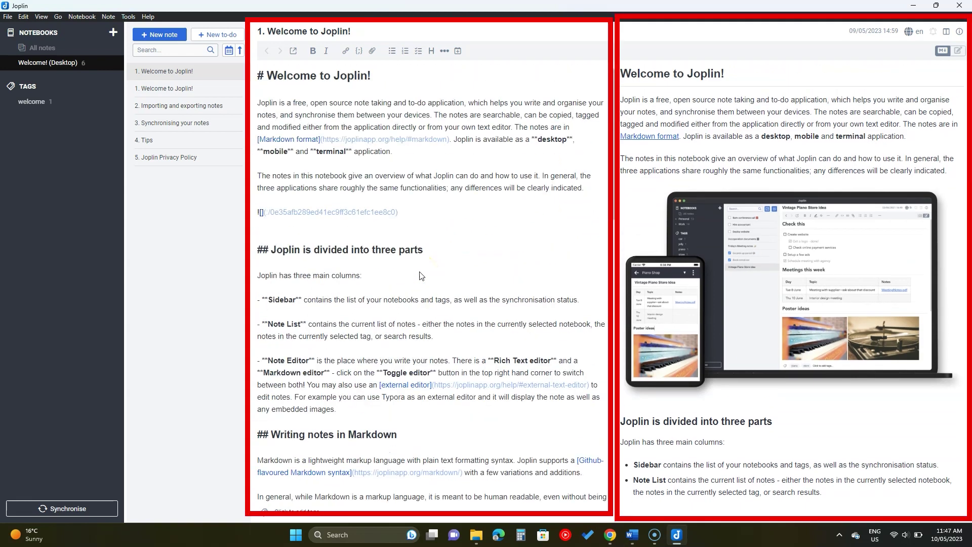
{"action": "scroll", "coordinate": [587, 283], "scroll_direction": "down", "scroll_amount": 3}
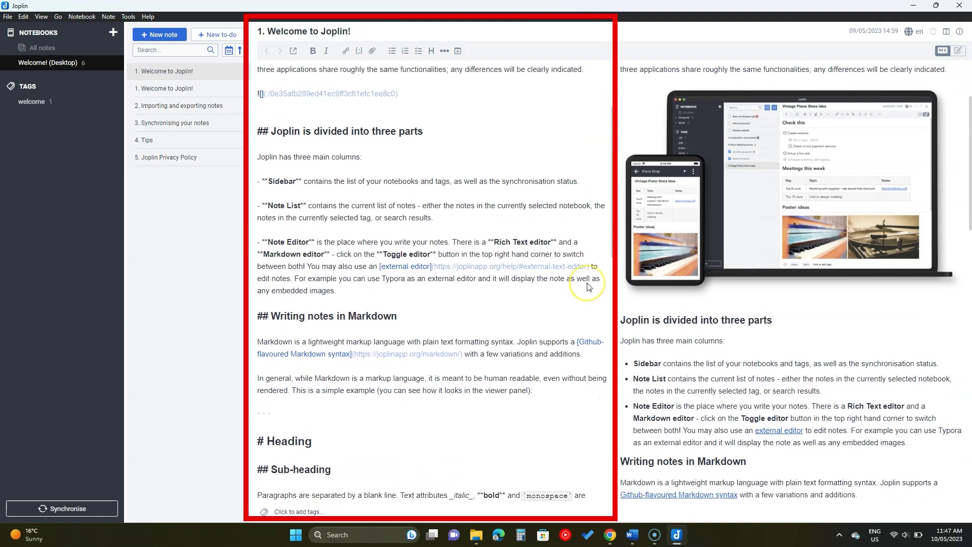
{"action": "scroll", "coordinate": [587, 286], "scroll_direction": "down", "scroll_amount": 7}
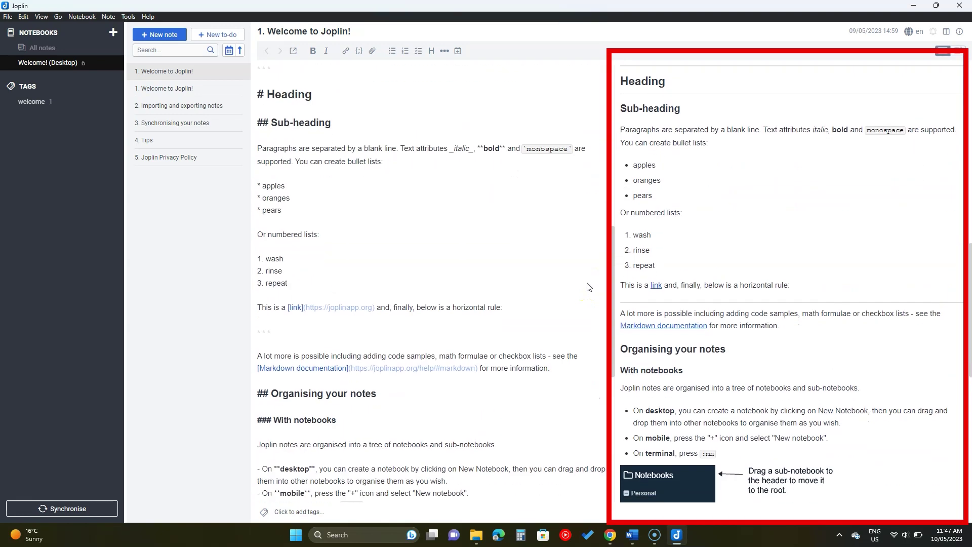
{"action": "scroll", "coordinate": [588, 287], "scroll_direction": "down", "scroll_amount": 7}
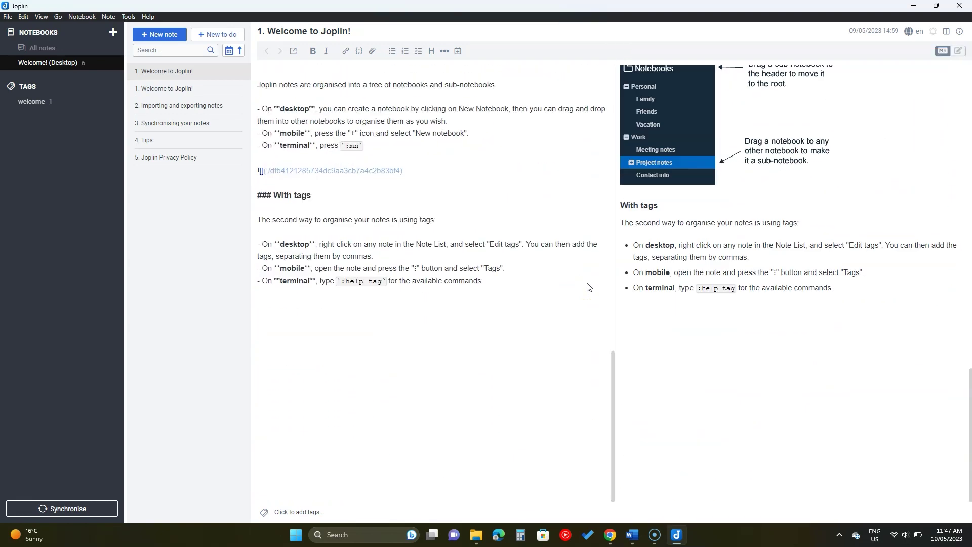
{"action": "scroll", "coordinate": [587, 287], "scroll_direction": "up", "scroll_amount": 13}
{"action": "scroll", "coordinate": [587, 287], "scroll_direction": "up", "scroll_amount": 4}
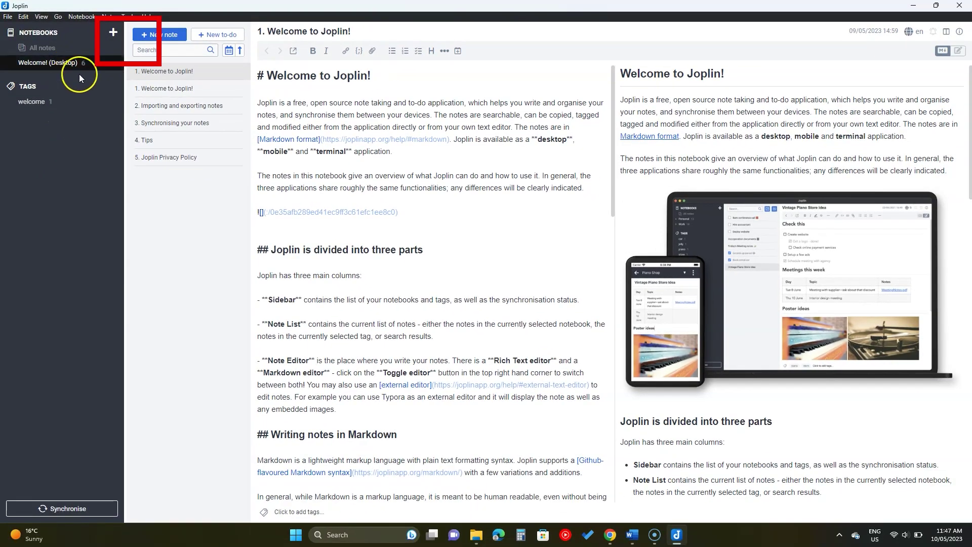
{"action": "left_click", "coordinate": [202, 88]}
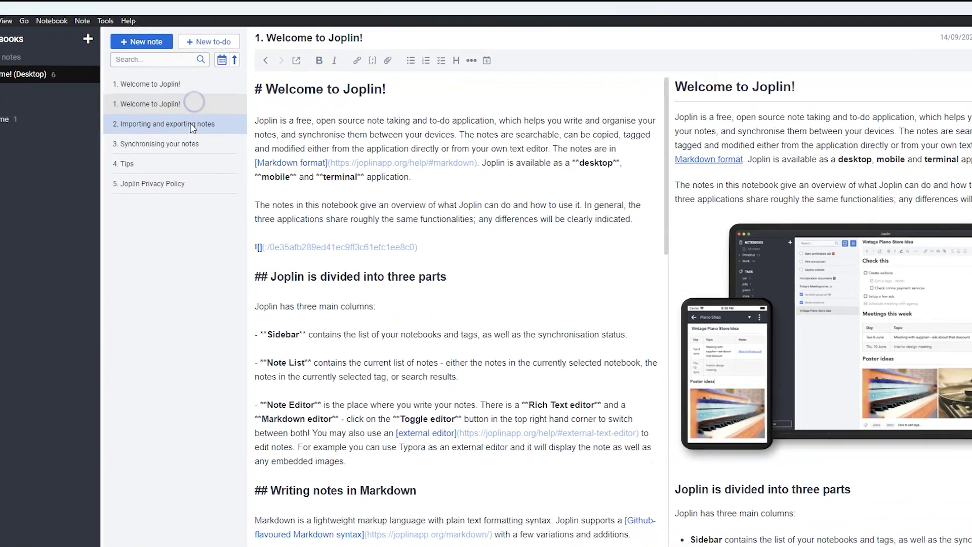
{"action": "left_click", "coordinate": [188, 129]}
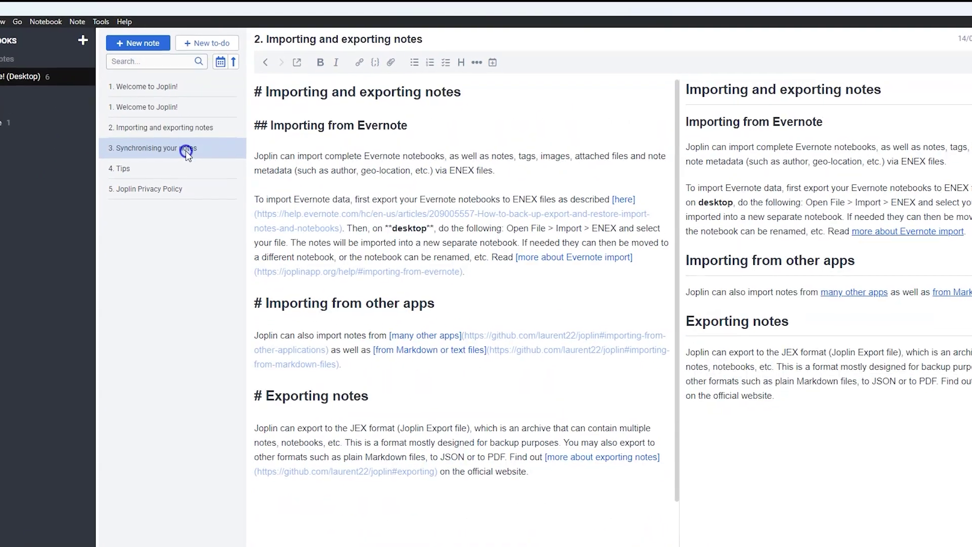
{"action": "left_click", "coordinate": [185, 150]}
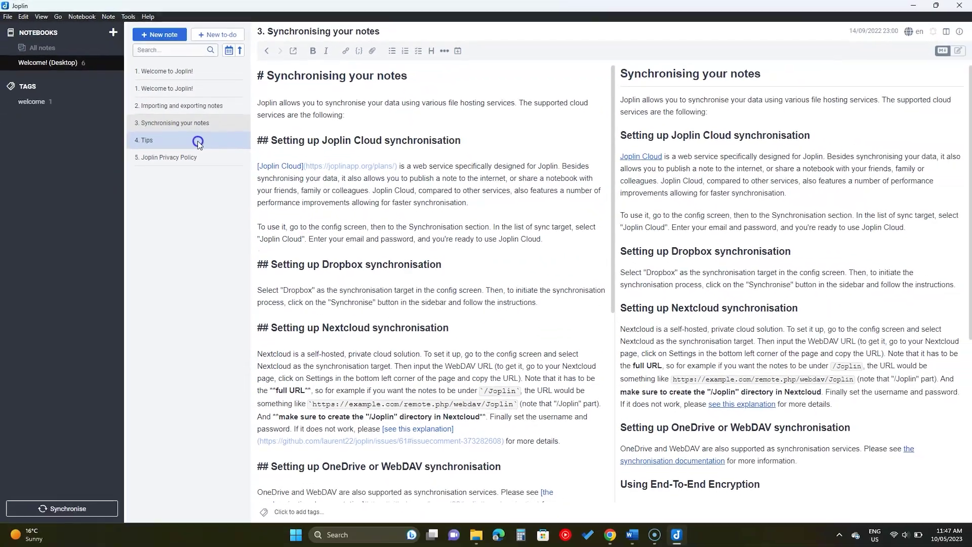
{"action": "left_click", "coordinate": [190, 160]}
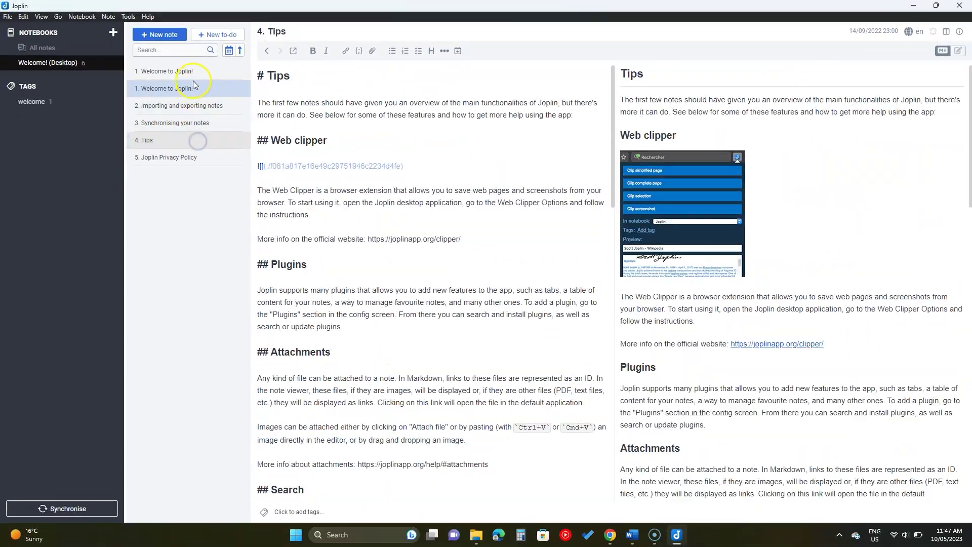
{"action": "left_click", "coordinate": [193, 76]}
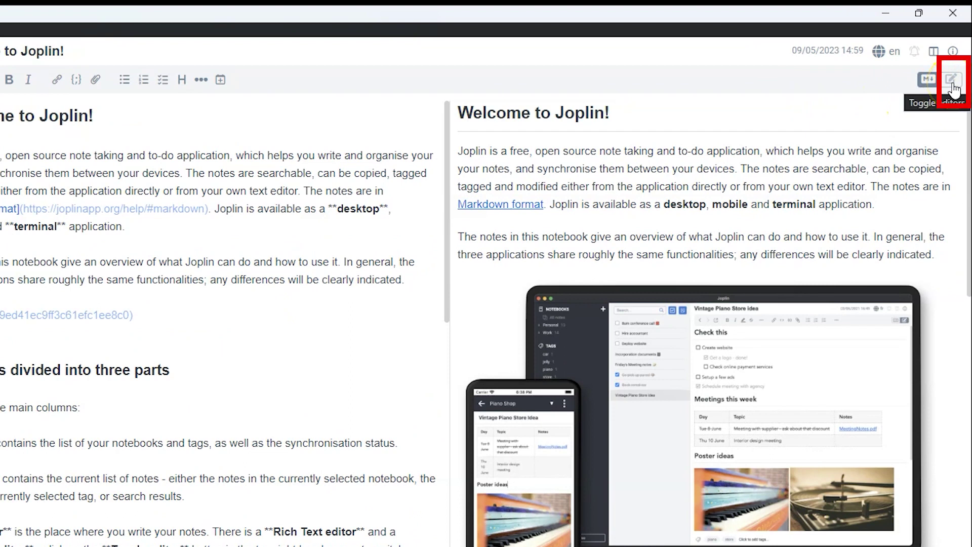
- In the Rich Text editor, add a 'Watch a Joplin Tutorial' bullet after the Note Editor bullet
{"action": "left_click", "coordinate": [952, 82]}
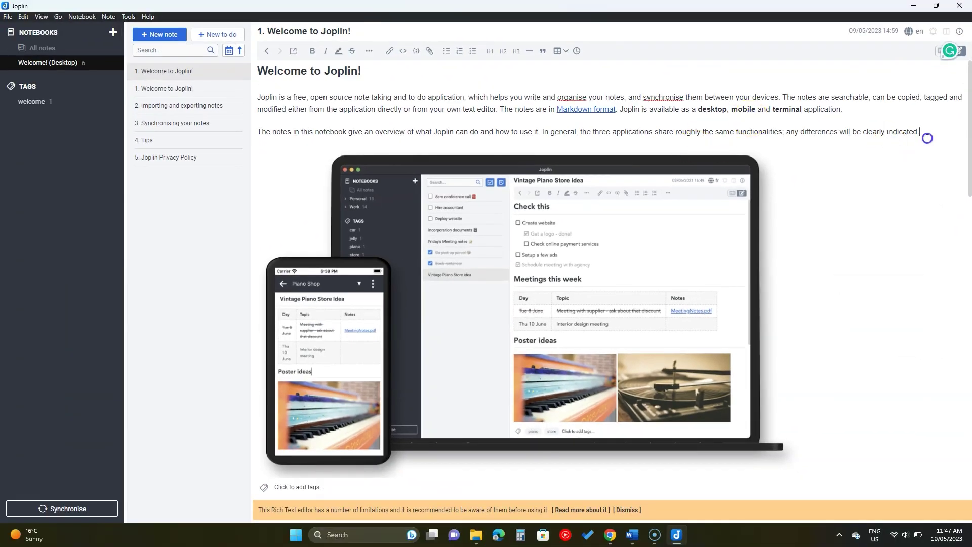
{"action": "scroll", "coordinate": [928, 138], "scroll_direction": "down", "scroll_amount": 2}
{"action": "scroll", "coordinate": [928, 138], "scroll_direction": "down", "scroll_amount": 4}
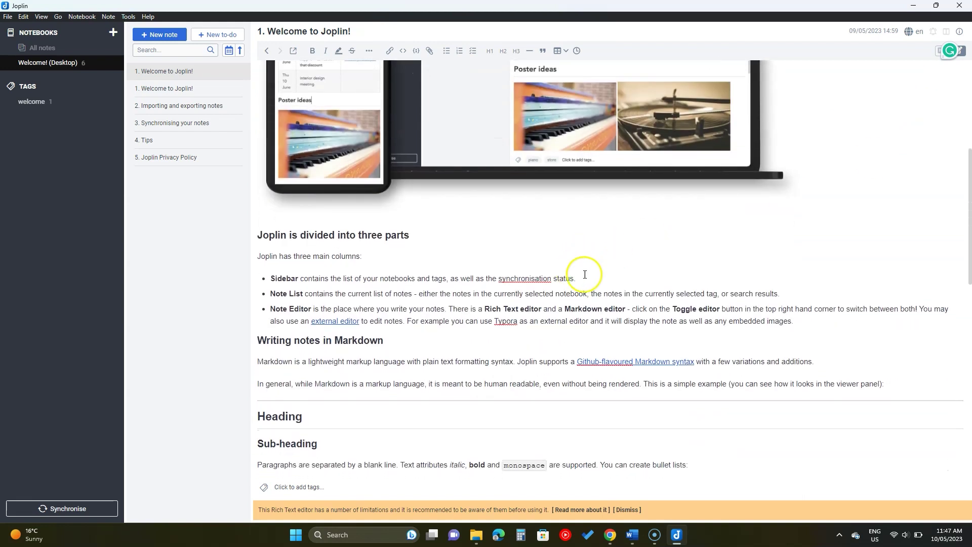
{"action": "left_click", "coordinate": [584, 274]}
{"action": "left_click", "coordinate": [804, 322]}
{"action": "key", "text": "Return"}
{"action": "type", "text": "Watch a Joplin Tutorial"}
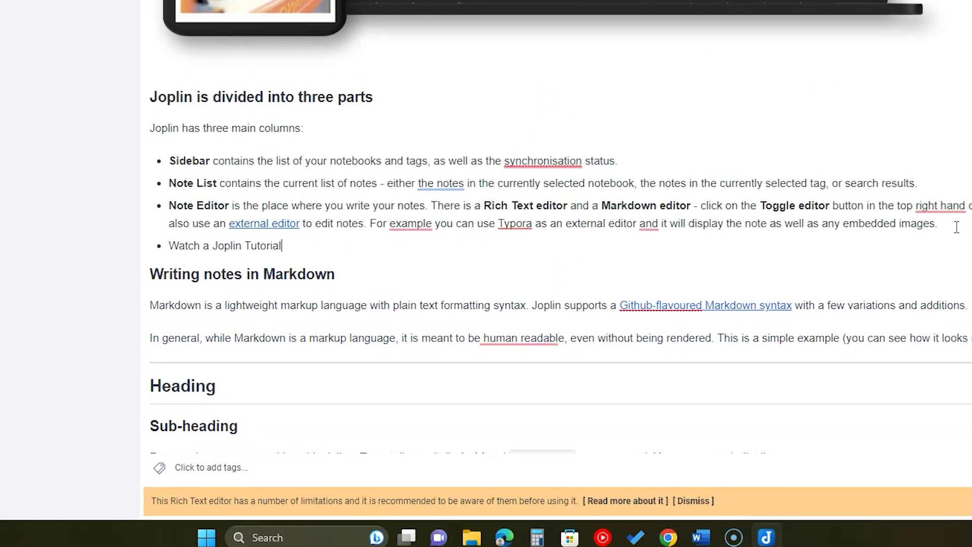
- Make 'Joplin Tutorial' bold and return to Markdown editing with preview
{"action": "key", "text": "shift+Left"}
{"action": "key", "text": "shift+Left"}
{"action": "key", "text": "shift+Left"}
{"action": "key", "text": "shift+Left"}
{"action": "key", "text": "shift+Left"}
{"action": "key", "text": "shift+Left"}
{"action": "key", "text": "shift+Left"}
{"action": "key", "text": "shift+Left"}
{"action": "key", "text": "shift+Left"}
{"action": "key", "text": "shift+Left"}
{"action": "key", "text": "shift+Left"}
{"action": "key", "text": "shift+Left"}
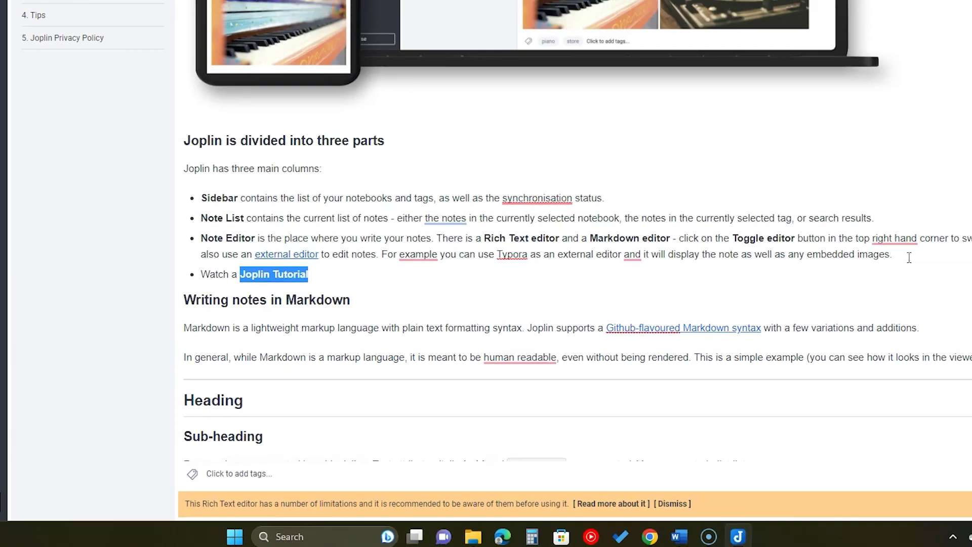
{"action": "key", "text": "ctrl+b"}
{"action": "scroll", "coordinate": [806, 323], "scroll_direction": "down", "scroll_amount": 6}
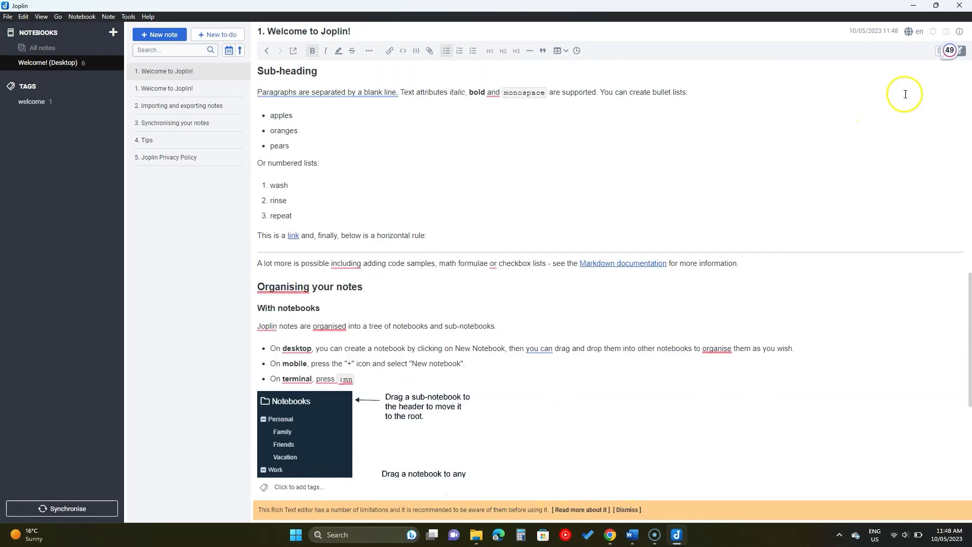
{"action": "left_click", "coordinate": [937, 52]}
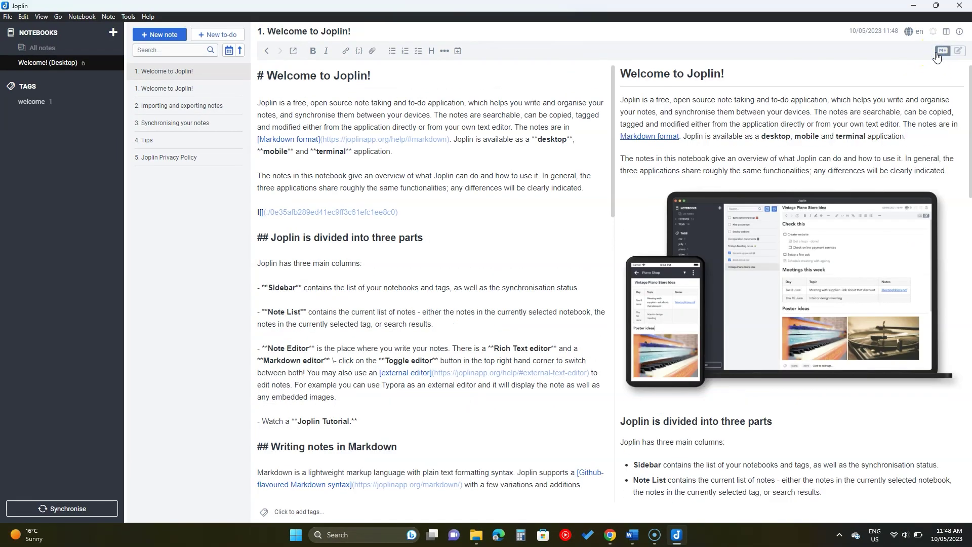
- Add a notebook titled 'Website' with an emoji chosen as its icon
{"action": "left_click", "coordinate": [113, 37]}
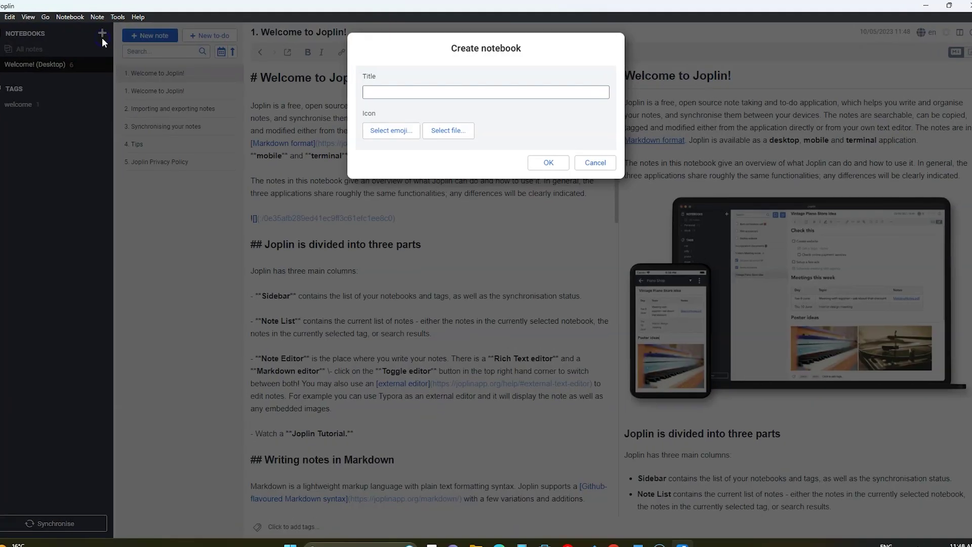
{"action": "type", "text": "Websit"}
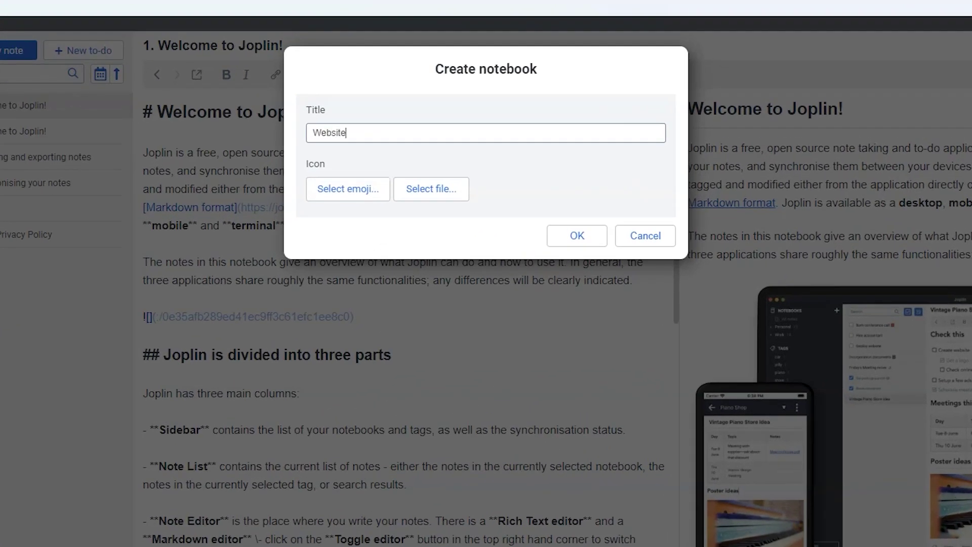
{"action": "type", "text": "e"}
{"action": "left_click", "coordinate": [346, 193]}
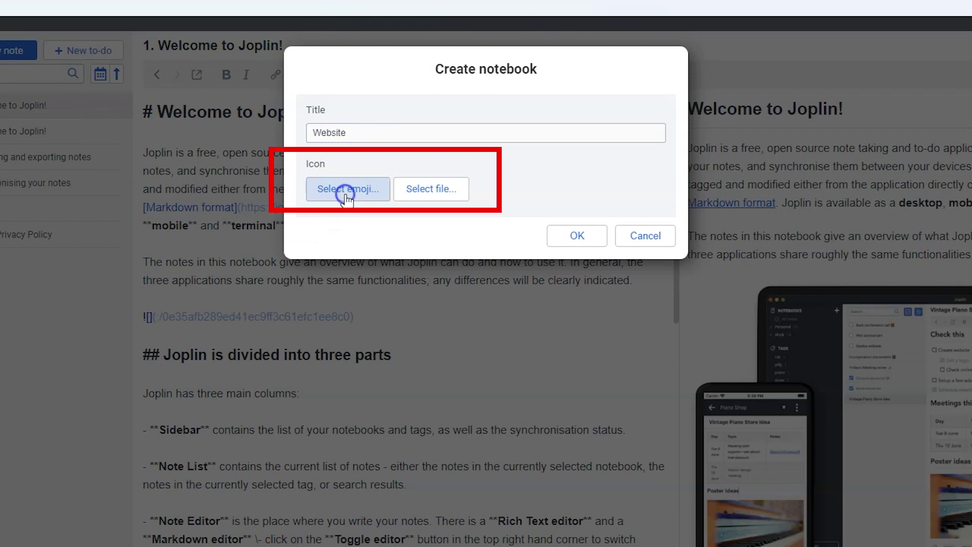
{"action": "left_click", "coordinate": [289, 360]}
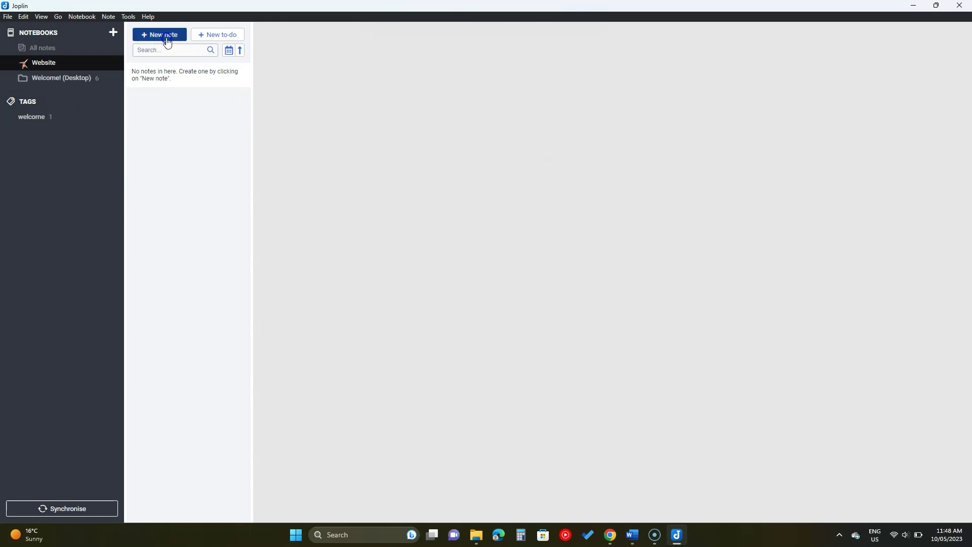
- Create a 'Backlinking' note whose body starts with the heading '# Websites linking to me'
{"action": "left_click", "coordinate": [167, 38]}
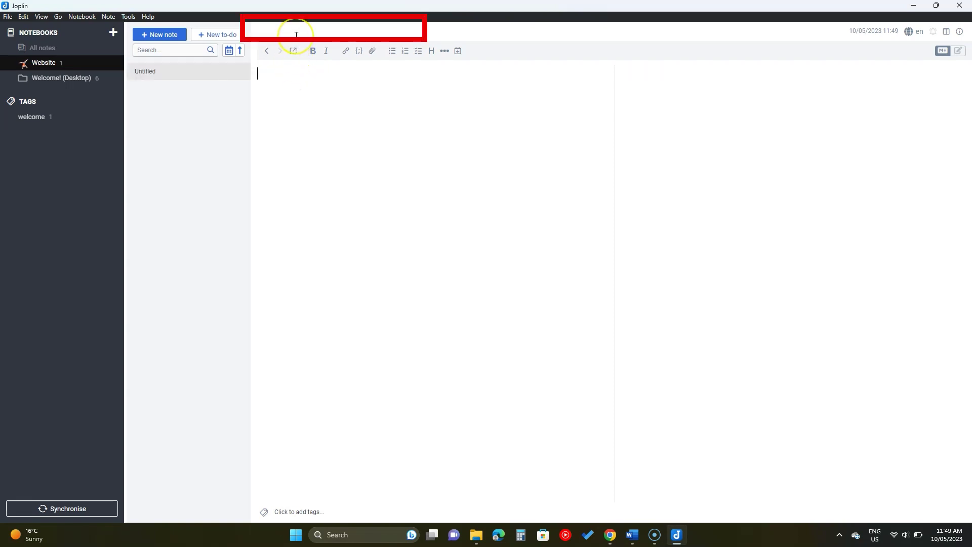
{"action": "left_click", "coordinate": [310, 81]}
{"action": "key", "text": "Return"}
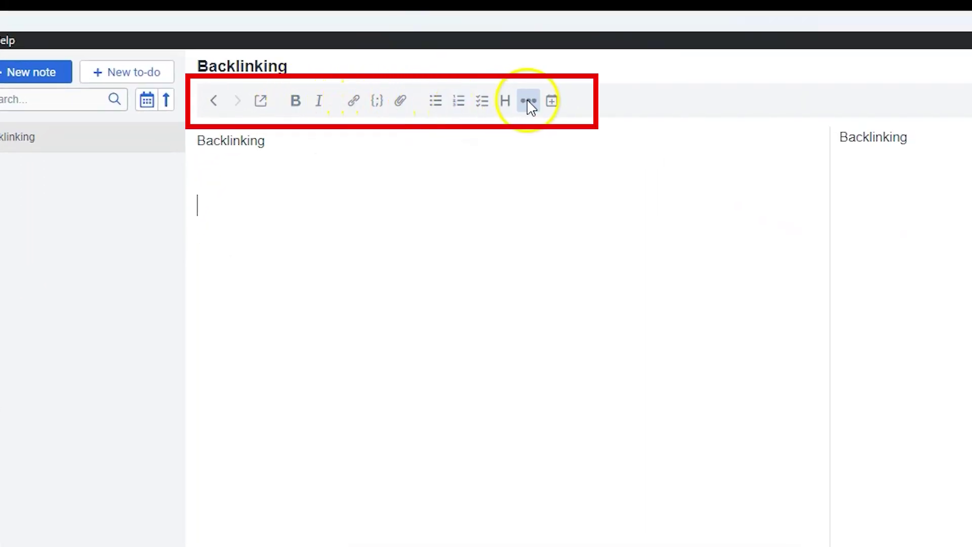
{"action": "left_click", "coordinate": [505, 100]}
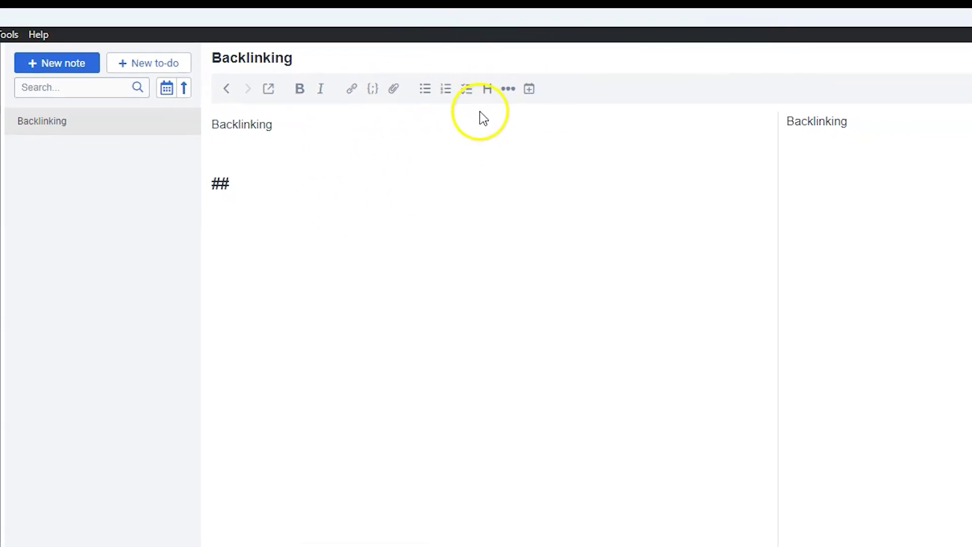
{"action": "left_click", "coordinate": [217, 181]}
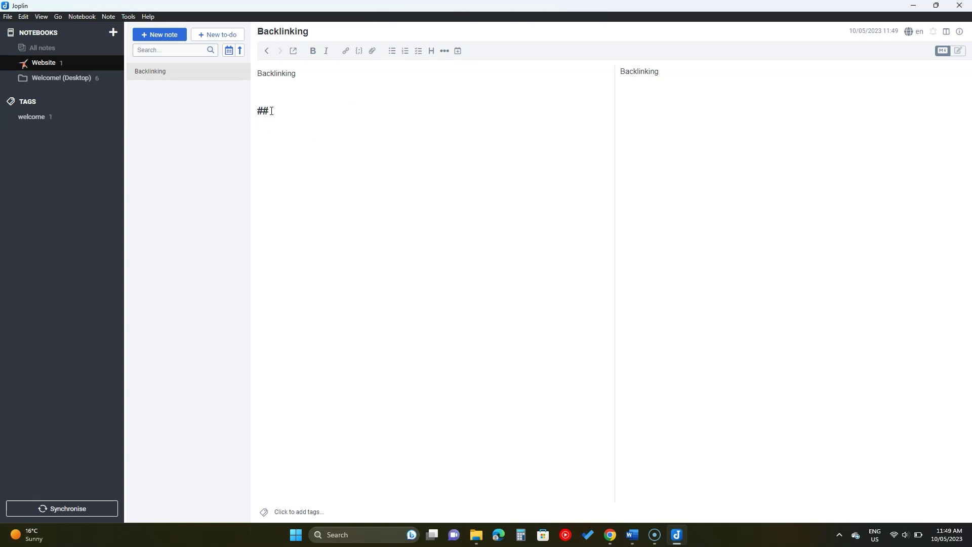
{"action": "type", "text": "Websites linking to me"}
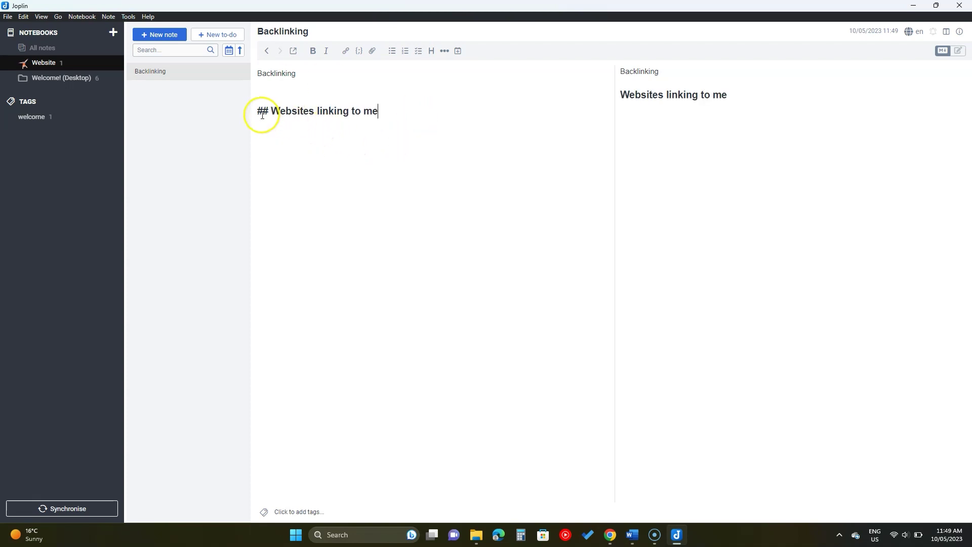
{"action": "type", "text": "#"}
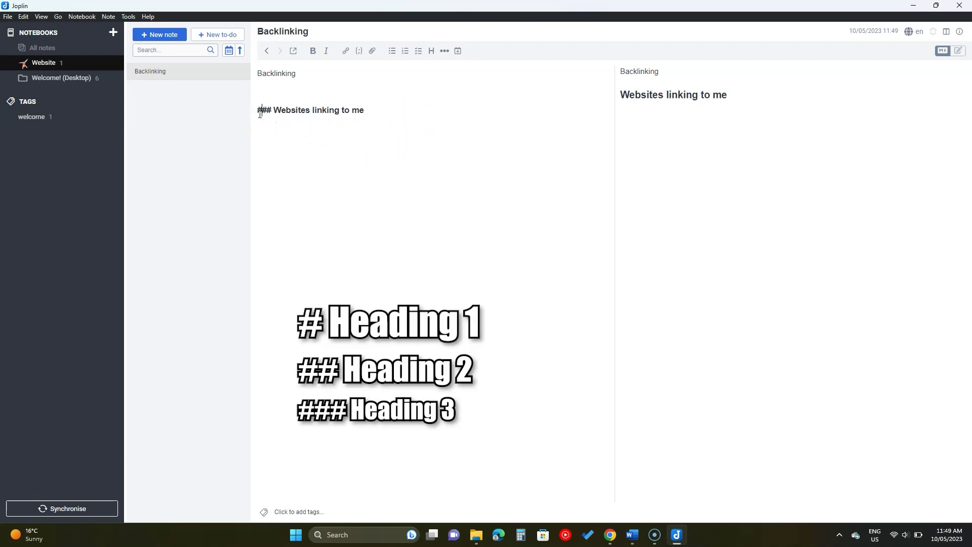
{"action": "key", "text": "Delete"}
{"action": "key", "text": "Delete"}
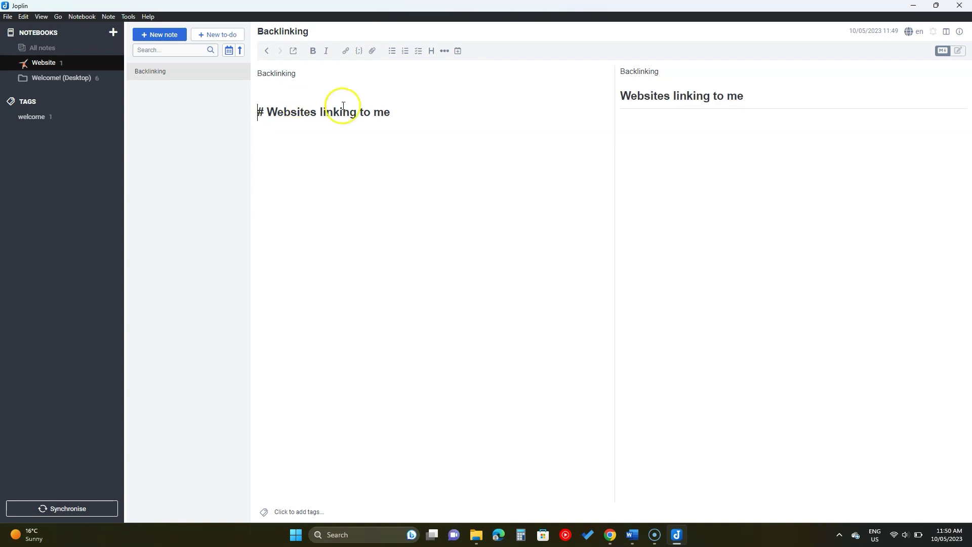
- Add a bulleted list of Mashable, Tech Radar and Forbes below the heading
{"action": "type", "text": "#"}
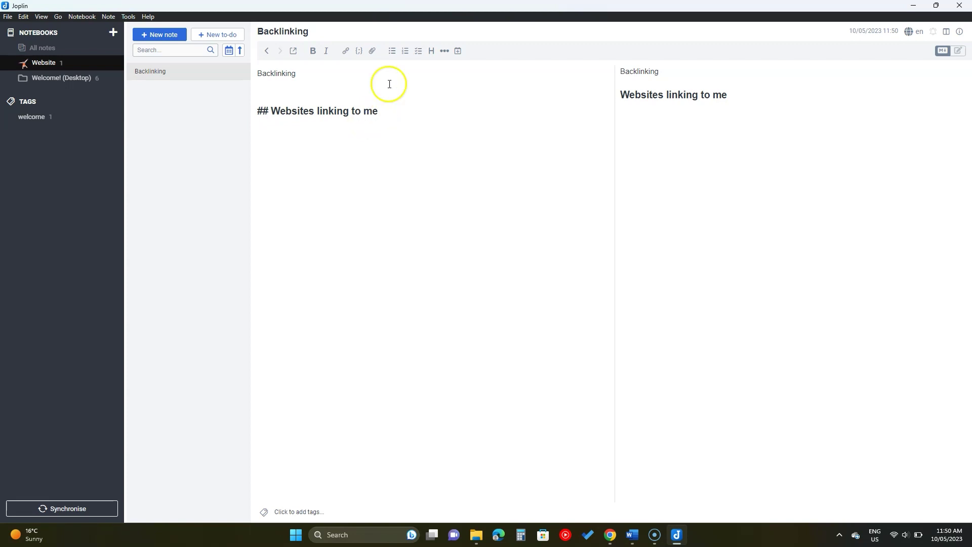
{"action": "left_click", "coordinate": [391, 54]}
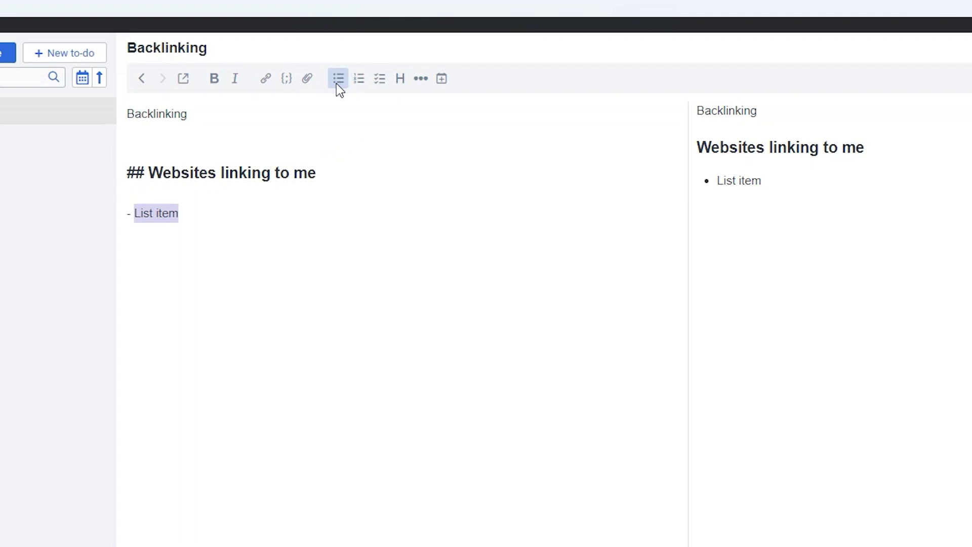
{"action": "type", "text": "Mashable"}
{"action": "key", "text": "Return"}
{"action": "type", "text": "Tech Radar - "}
{"action": "type", "text": "For"}
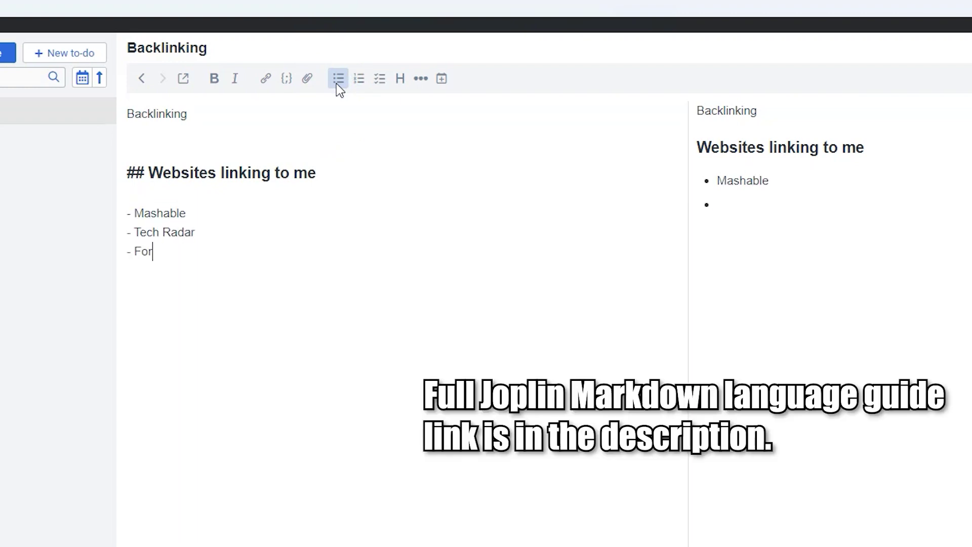
{"action": "type", "text": "bes"}
{"action": "key", "text": "Return"}
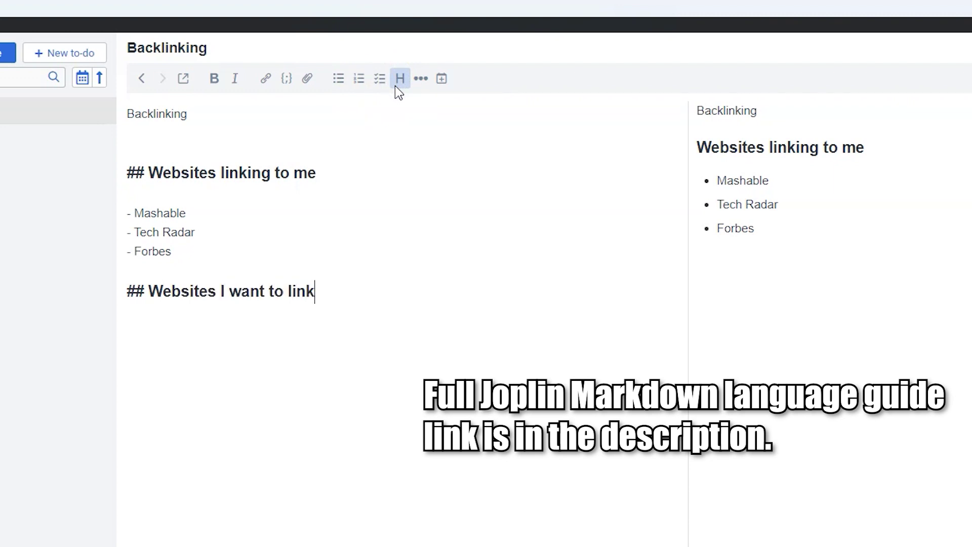
- Add a 'Websites I want to link to' heading with a Tom's Guide, Tech Crunch, The Verge checklist
{"action": "type", "text": "to"}
{"action": "key", "text": "Return"}
{"action": "left_click", "coordinate": [380, 80]}
{"action": "type", "text": "Tom's Guide - [ ] "}
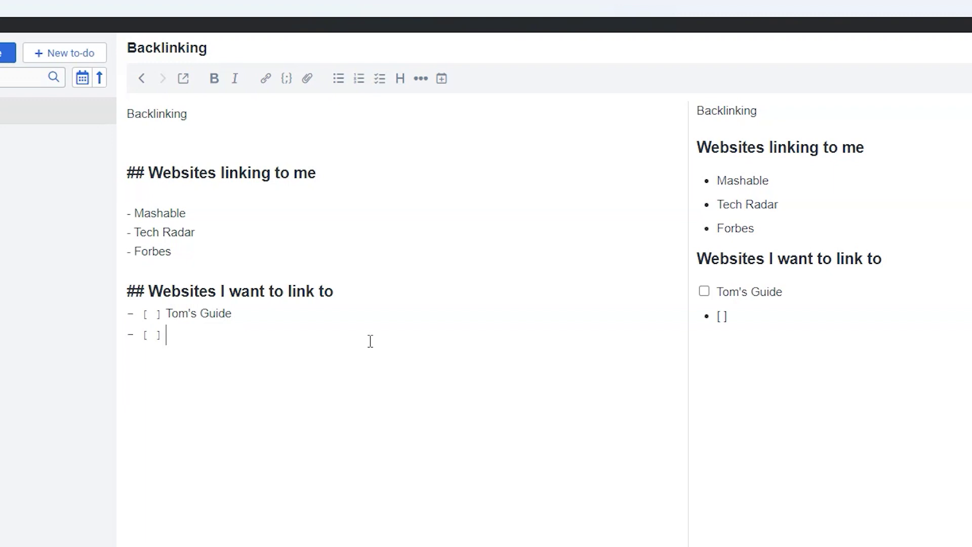
{"action": "type", "text": "Tech Crunch"}
{"action": "key", "text": "Return"}
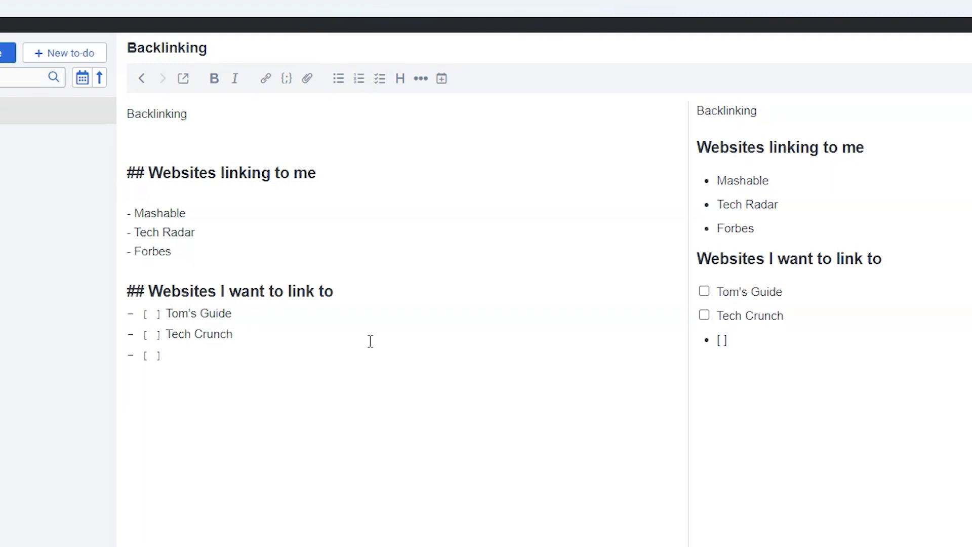
{"action": "type", "text": "The Verge"}
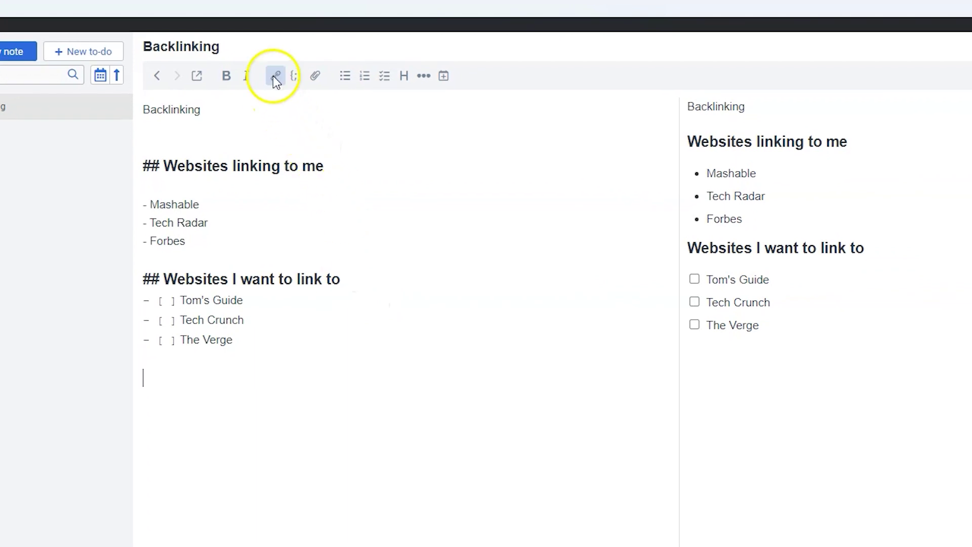
- Embed ChatGPT Response 1.png in the note below a bold 'Image for references' caption
{"action": "left_click", "coordinate": [315, 75]}
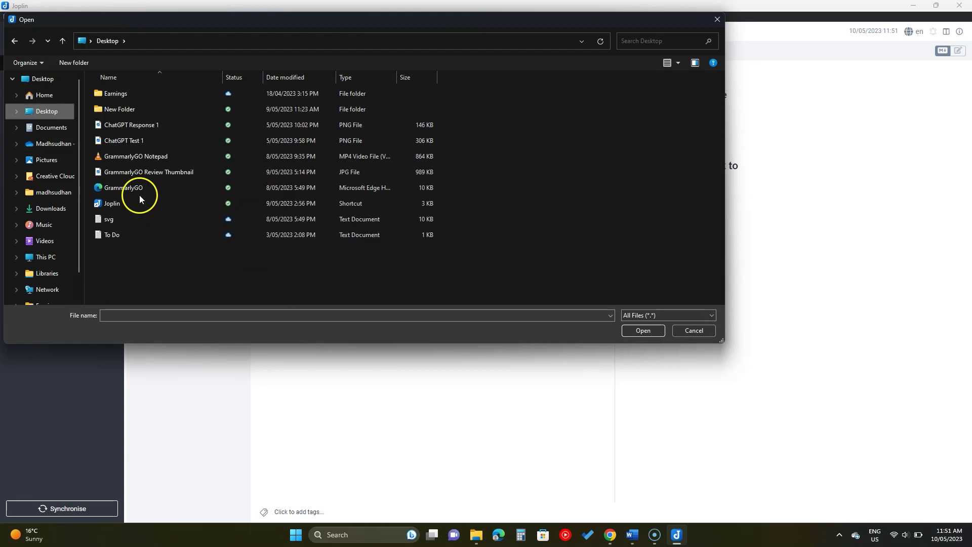
{"action": "left_click", "coordinate": [154, 123]}
{"action": "double_click", "coordinate": [154, 123]}
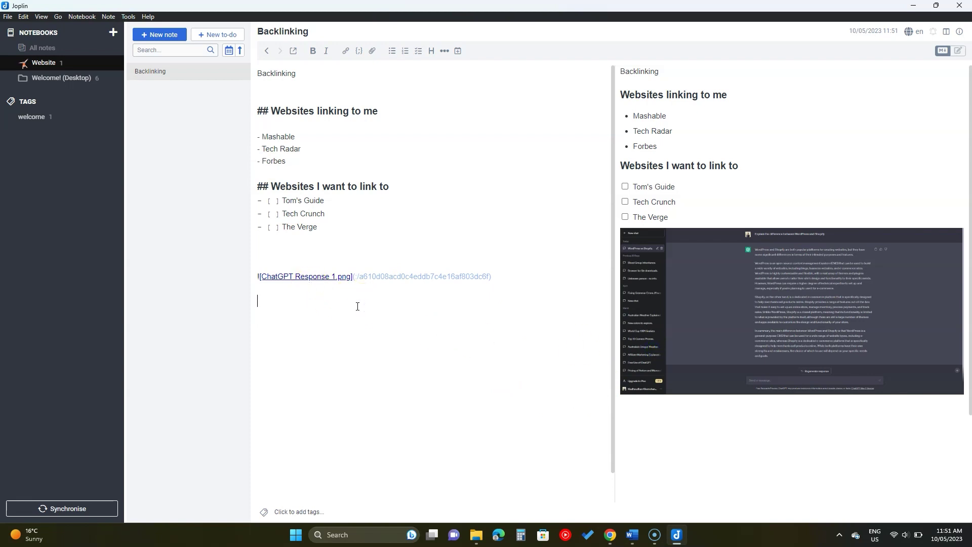
{"action": "left_click", "coordinate": [391, 253]}
{"action": "type", "text": "**Image for references**"}
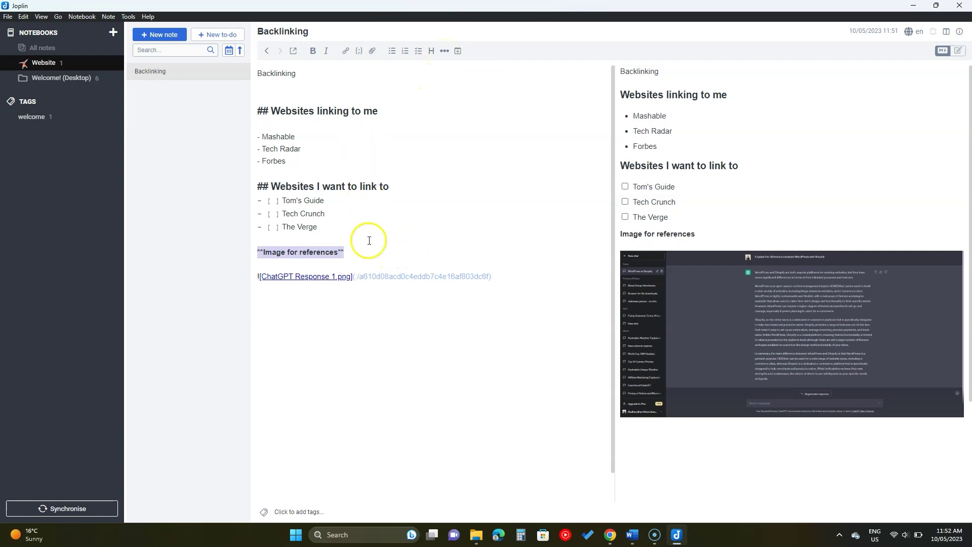
- Create a 'Guest Post Request' note and copy its Markdown link
{"action": "left_click", "coordinate": [368, 240]}
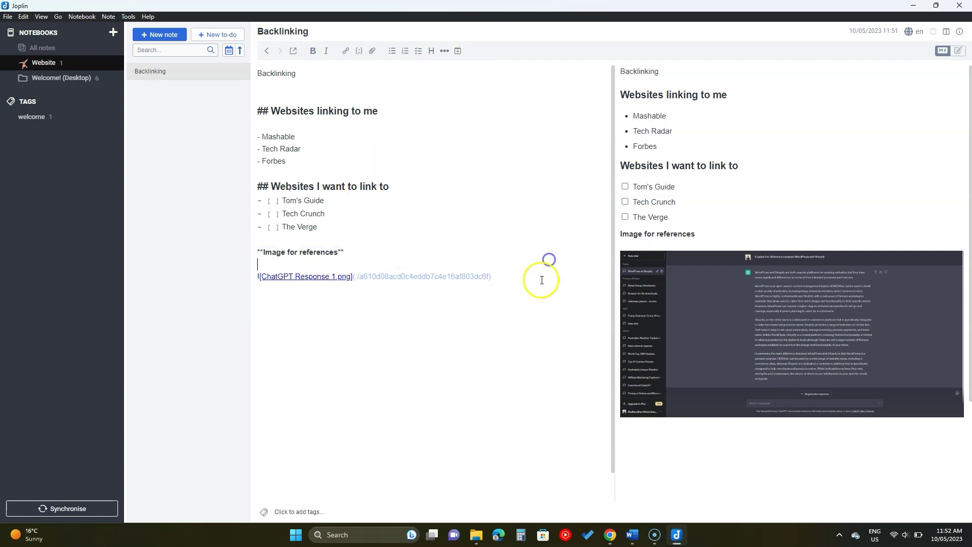
{"action": "left_click", "coordinate": [176, 44]}
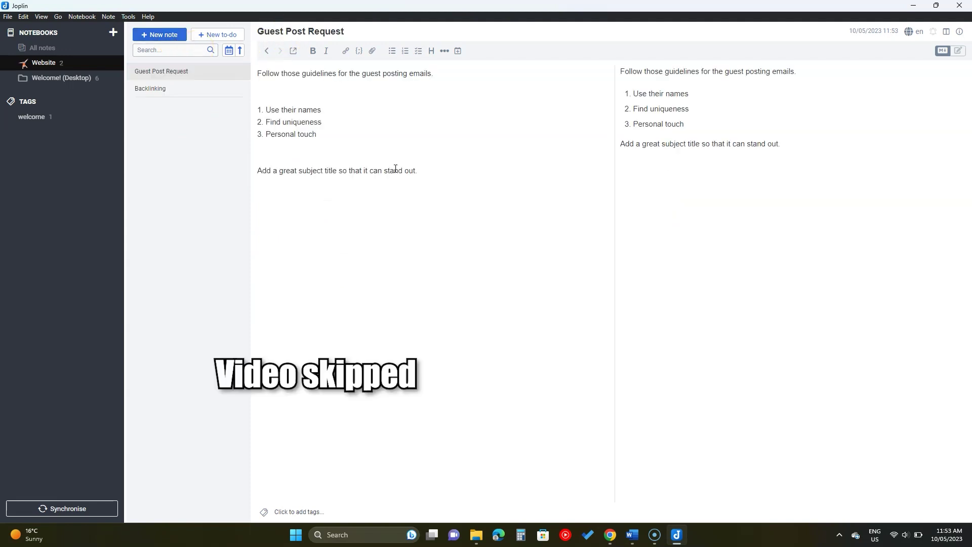
{"action": "left_click", "coordinate": [189, 95]}
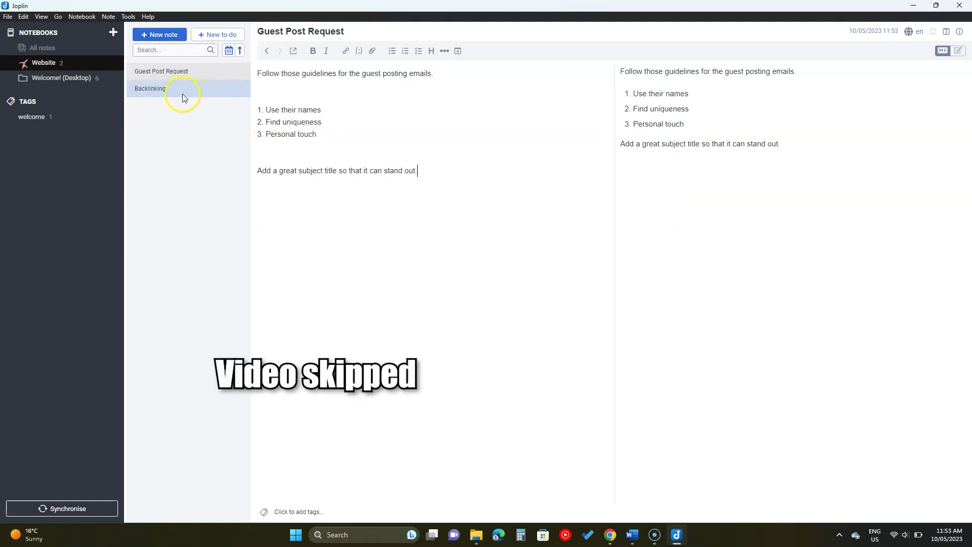
{"action": "double_click", "coordinate": [397, 254]}
{"action": "left_click", "coordinate": [175, 91]}
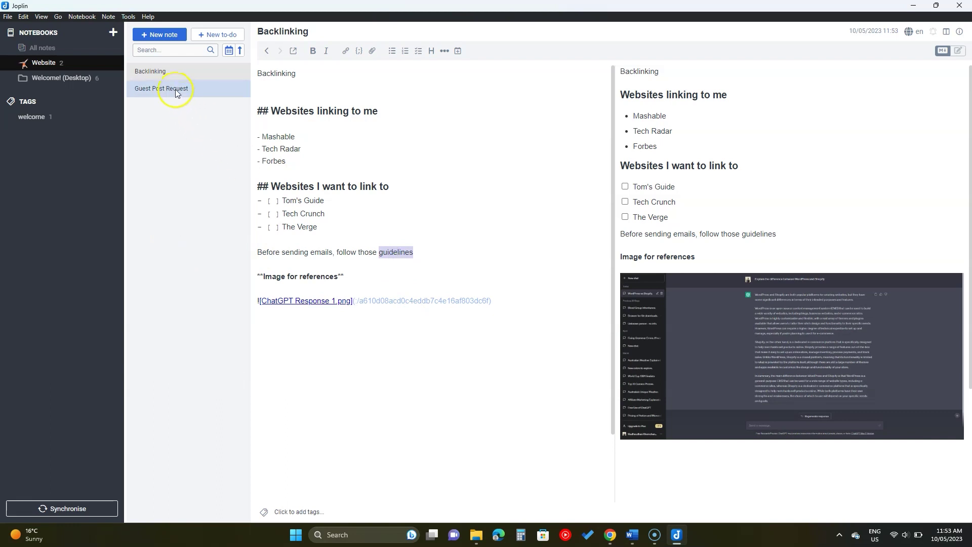
{"action": "right_click", "coordinate": [176, 93]}
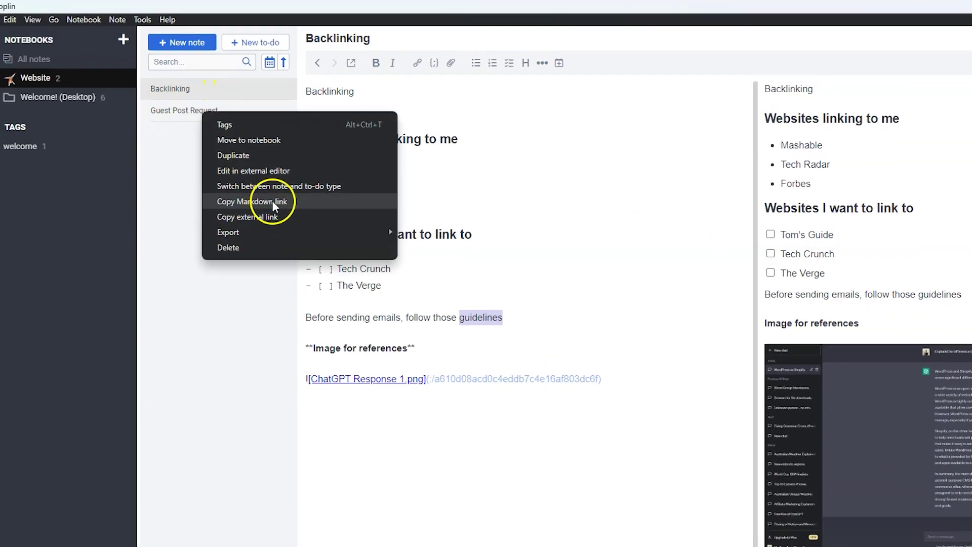
{"action": "left_click", "coordinate": [295, 234]}
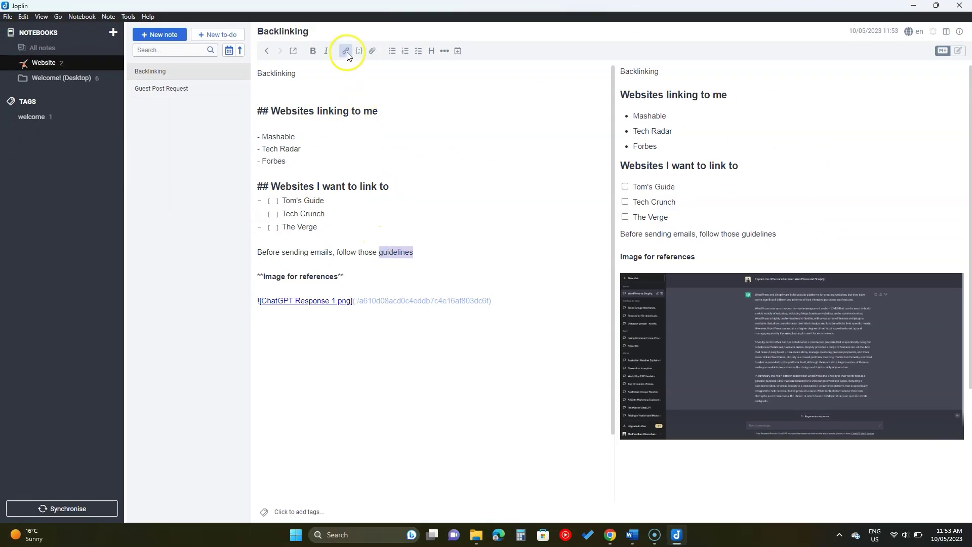
- Link 'guidelines' in Backlinking to the Guest Post Request note and test the link
{"action": "left_click", "coordinate": [346, 53]}
{"action": "right_click", "coordinate": [434, 274]}
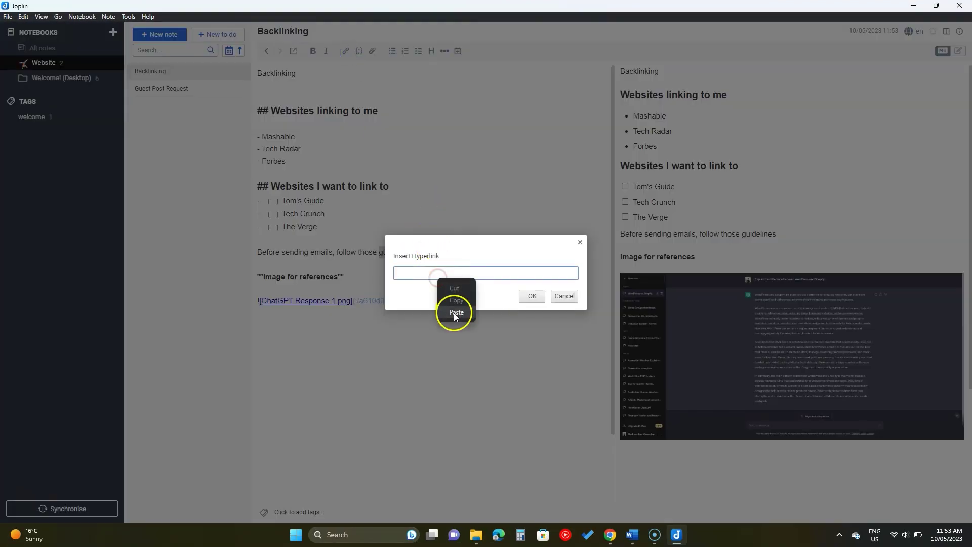
{"action": "left_click", "coordinate": [453, 312]}
{"action": "left_click", "coordinate": [531, 296]}
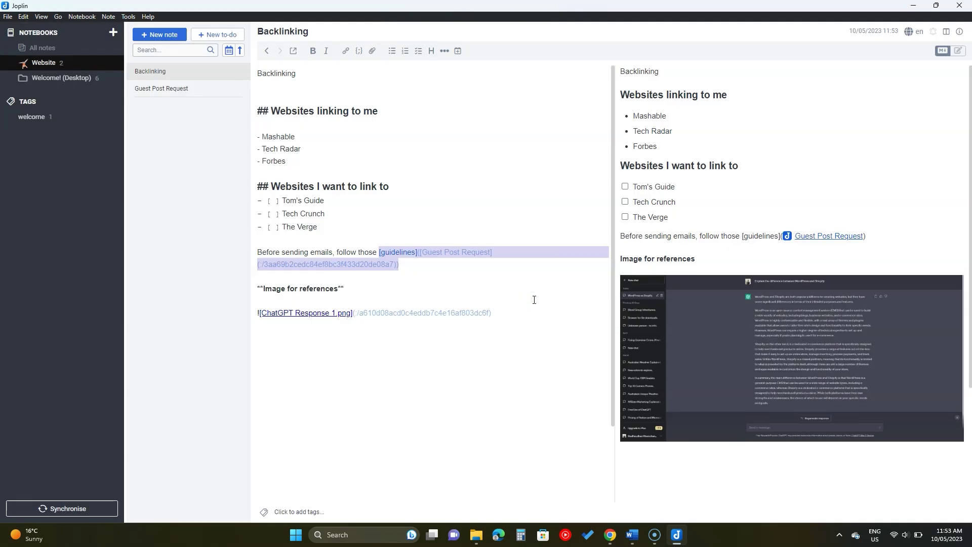
{"action": "left_click", "coordinate": [502, 270]}
{"action": "left_click", "coordinate": [794, 237]}
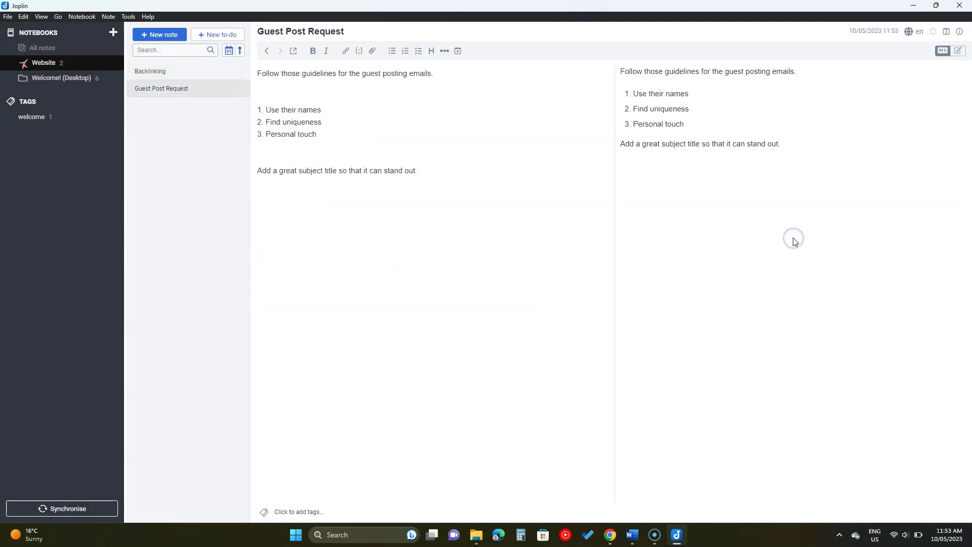
{"action": "left_click", "coordinate": [230, 75]}
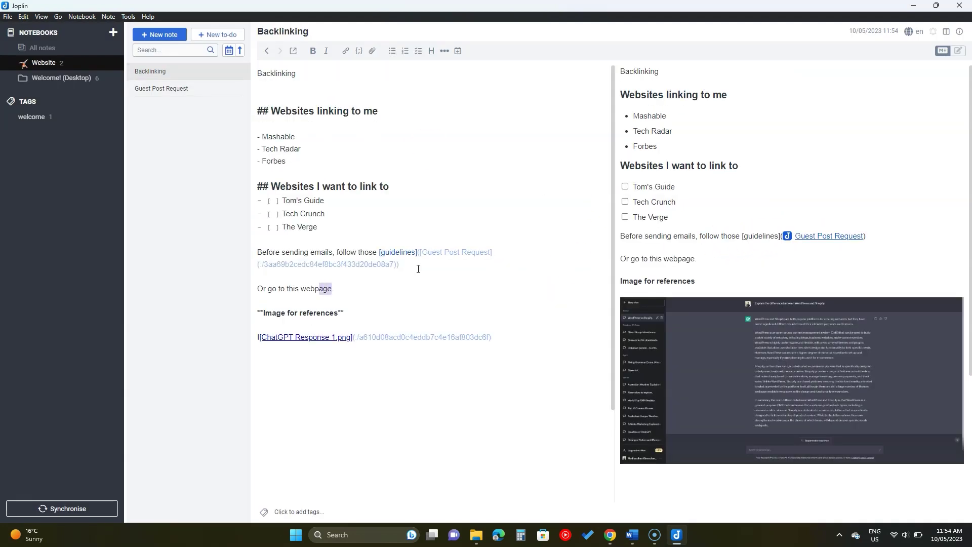
{"action": "left_click", "coordinate": [342, 49]}
{"action": "type", "text": "https"}
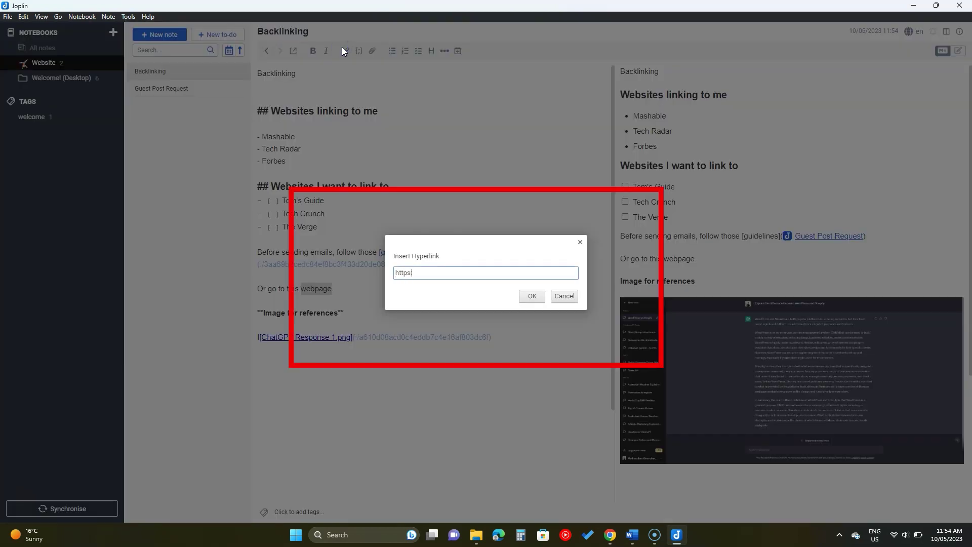
{"action": "type", "text": "://www.mksguide.com/guidelines"}
{"action": "left_click", "coordinate": [531, 295]}
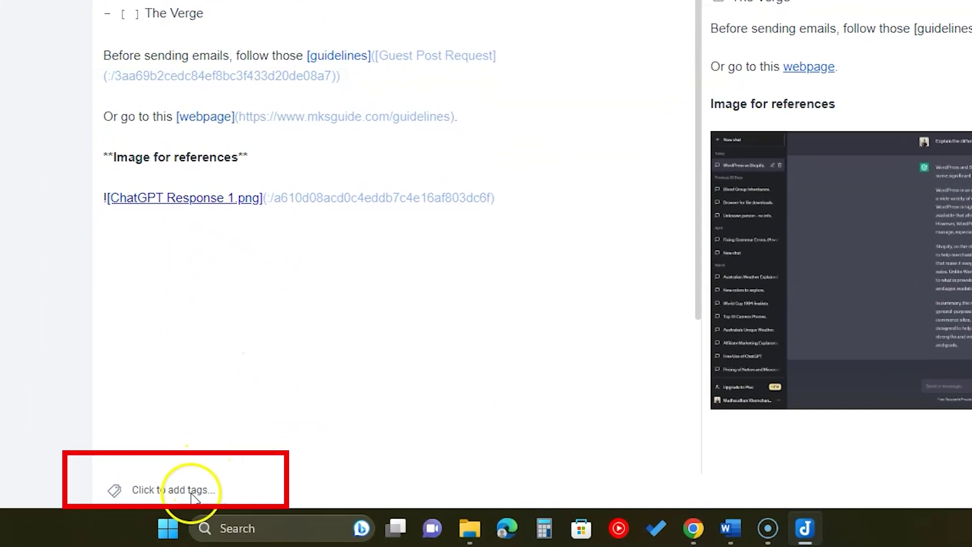
- Create a 'website' tag on Backlinking, add it to Guest Post Request, and show its notes
{"action": "left_click", "coordinate": [193, 494]}
{"action": "type", "text": "website"}
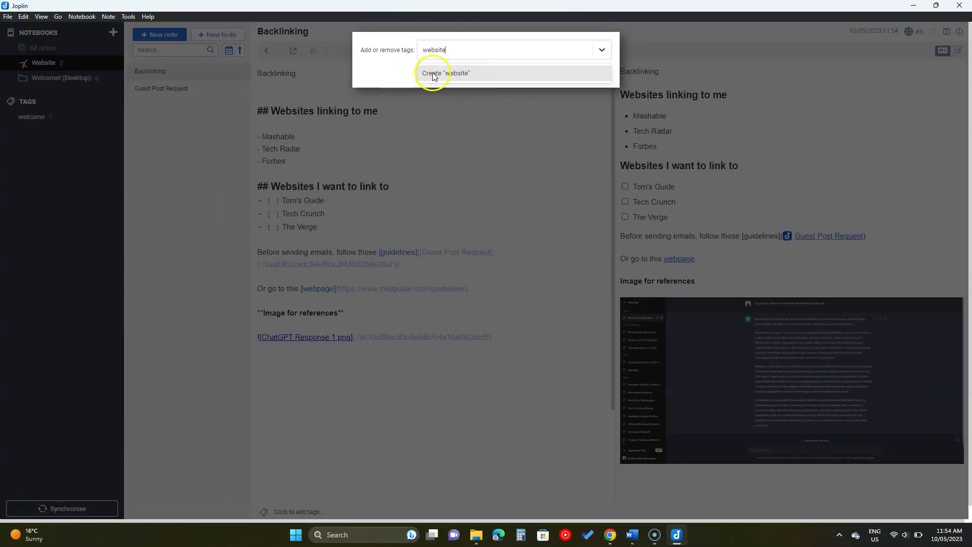
{"action": "left_click", "coordinate": [433, 73]}
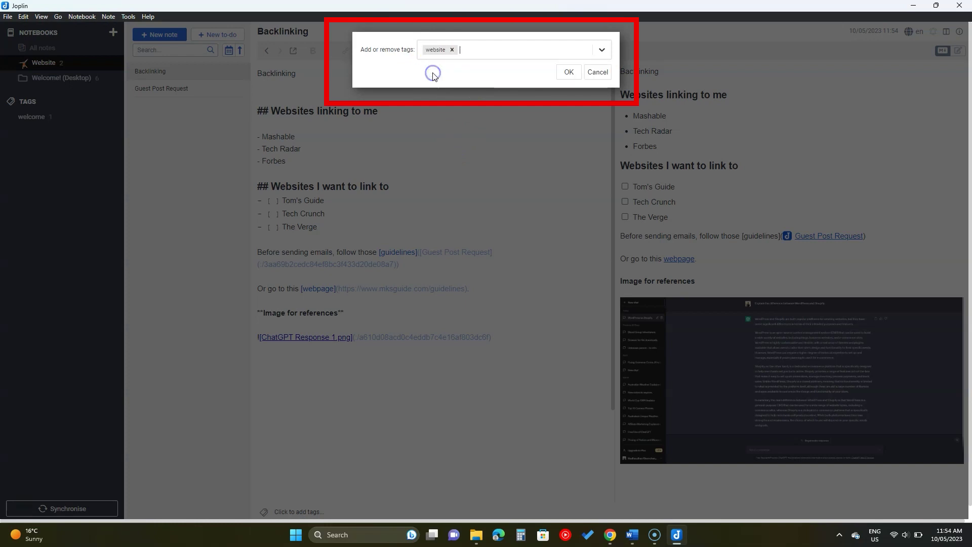
{"action": "left_click", "coordinate": [576, 77]}
{"action": "left_click", "coordinate": [208, 92]}
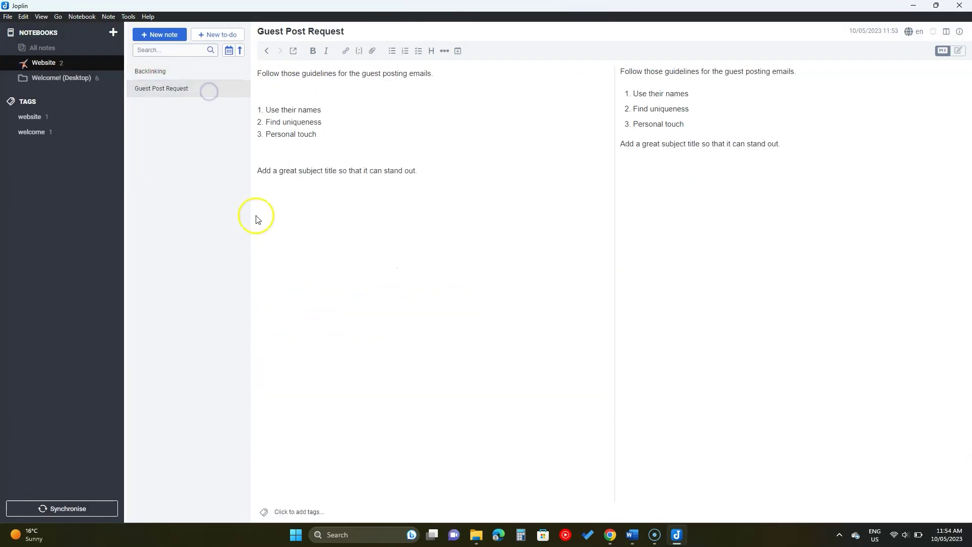
{"action": "left_click", "coordinate": [481, 173]}
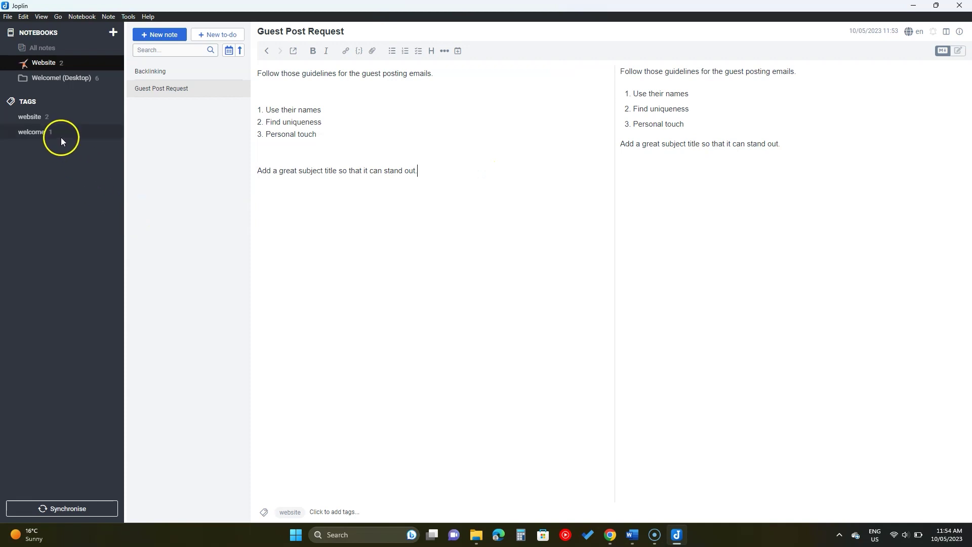
{"action": "left_click", "coordinate": [39, 118]}
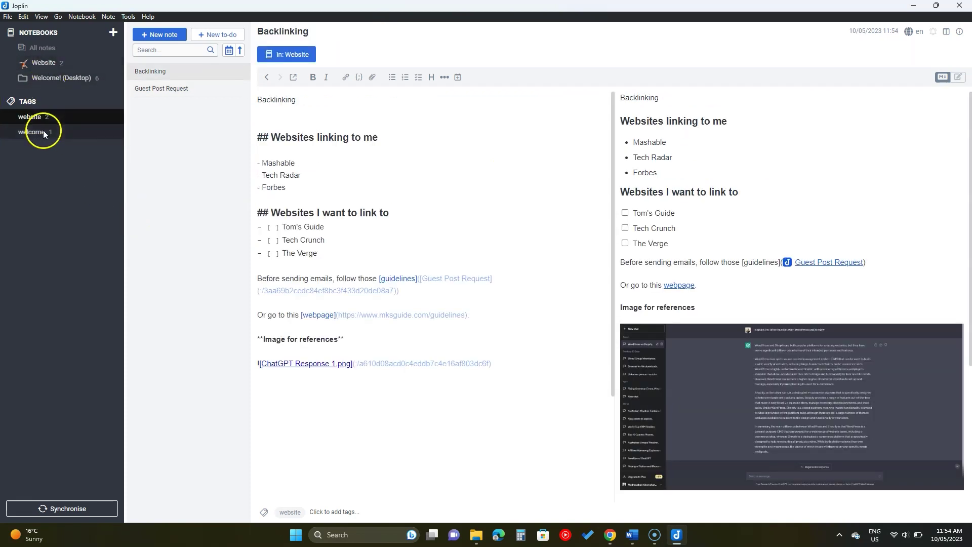
- Tag the first Welcome to Joplin! note with 'website' and list all three tagged notes
{"action": "left_click", "coordinate": [43, 132]}
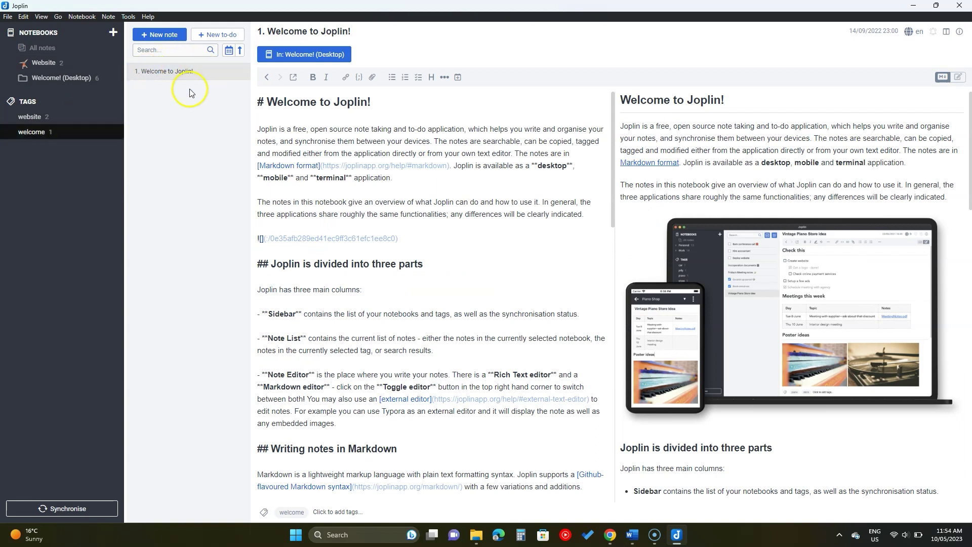
{"action": "left_click", "coordinate": [61, 77]}
{"action": "left_click", "coordinate": [319, 511]}
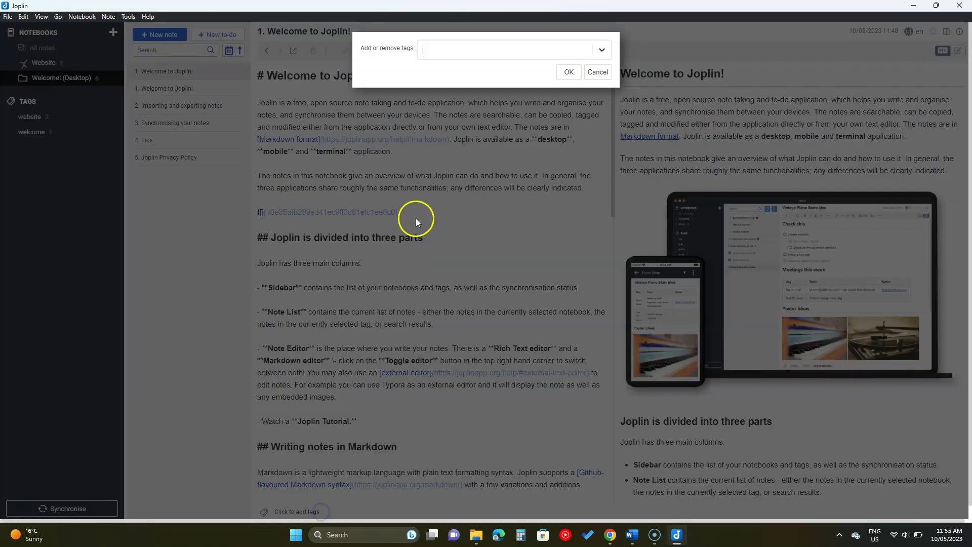
{"action": "type", "text": "web"}
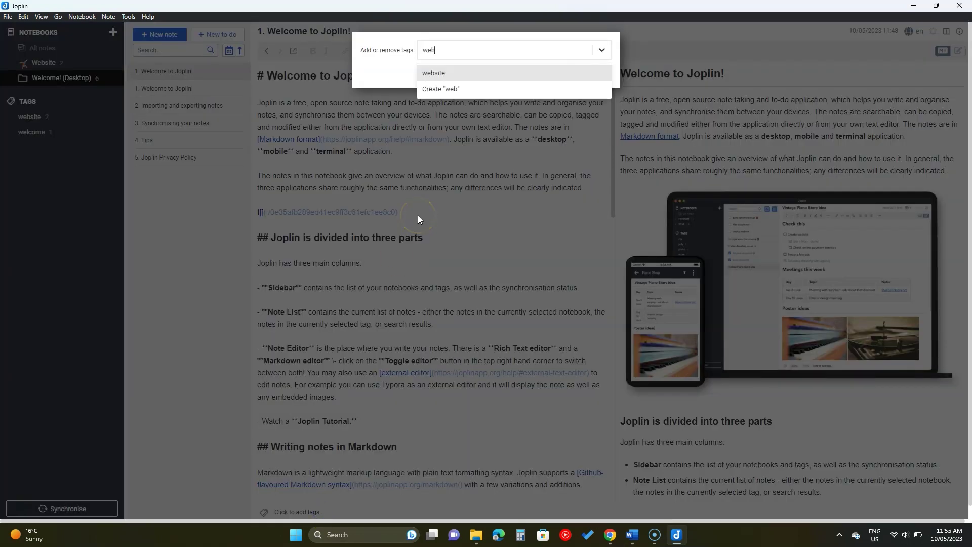
{"action": "left_click", "coordinate": [449, 71]}
{"action": "left_click", "coordinate": [565, 71]}
{"action": "left_click", "coordinate": [30, 116]}
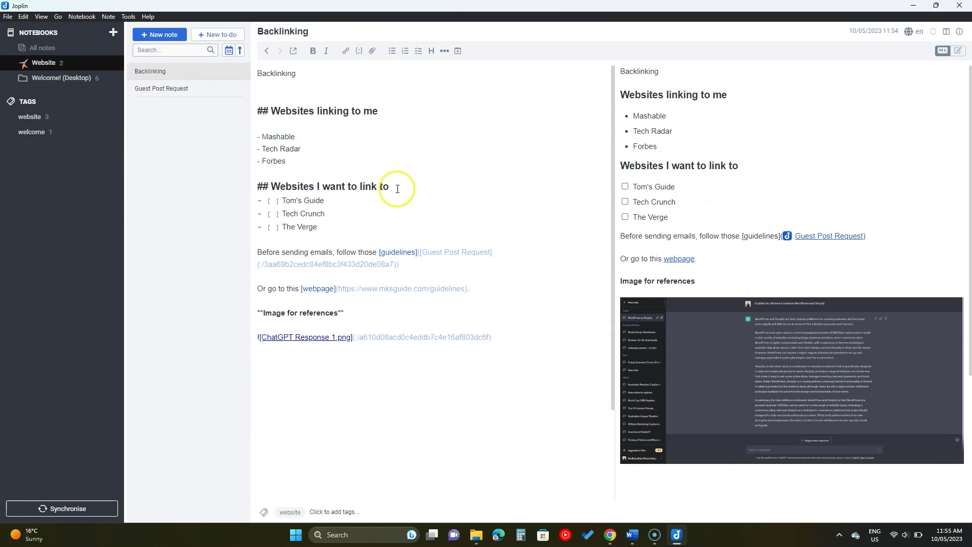
- Create a 'Finish Article' to-do, mark it complete, and go back to the Backlinking note
{"action": "left_click", "coordinate": [223, 36]}
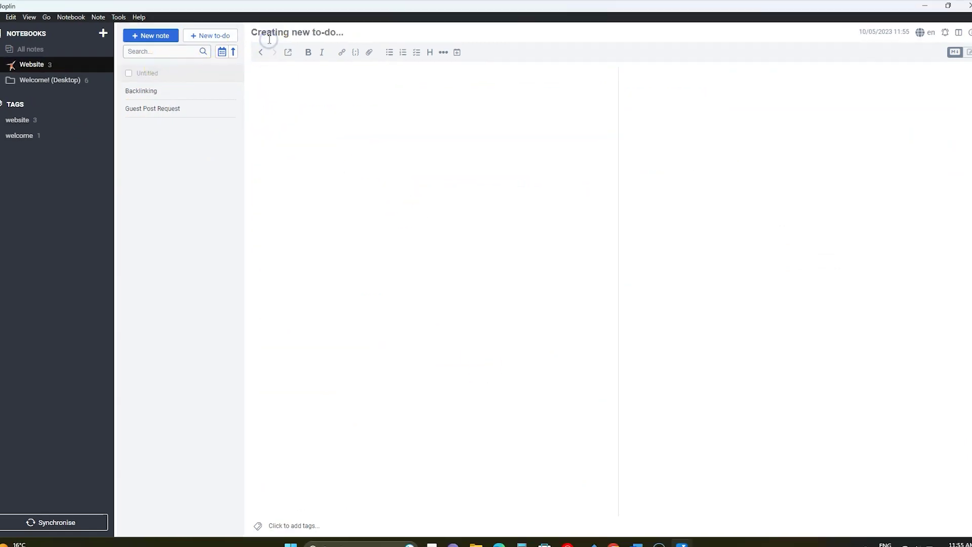
{"action": "type", "text": "Finish Art"}
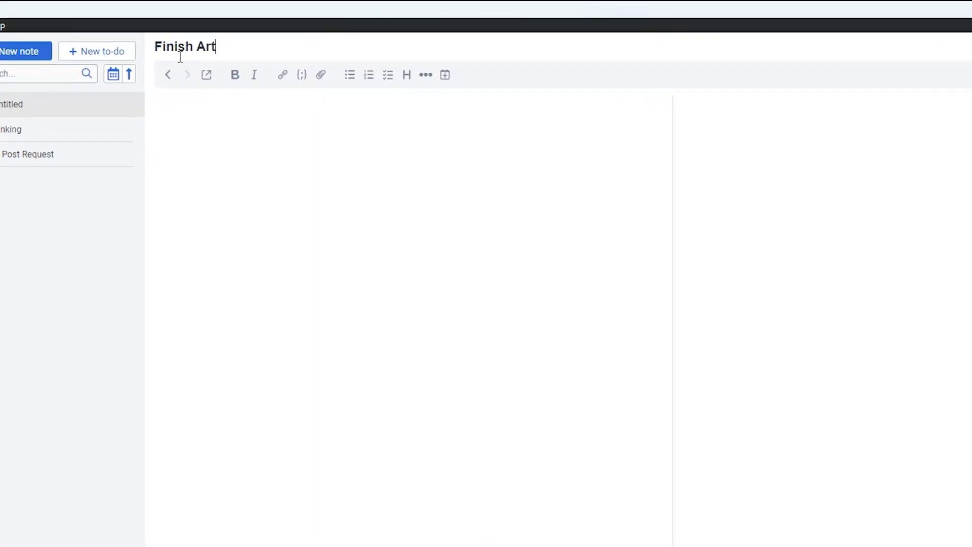
{"action": "type", "text": "icle"}
{"action": "left_click", "coordinate": [283, 103]}
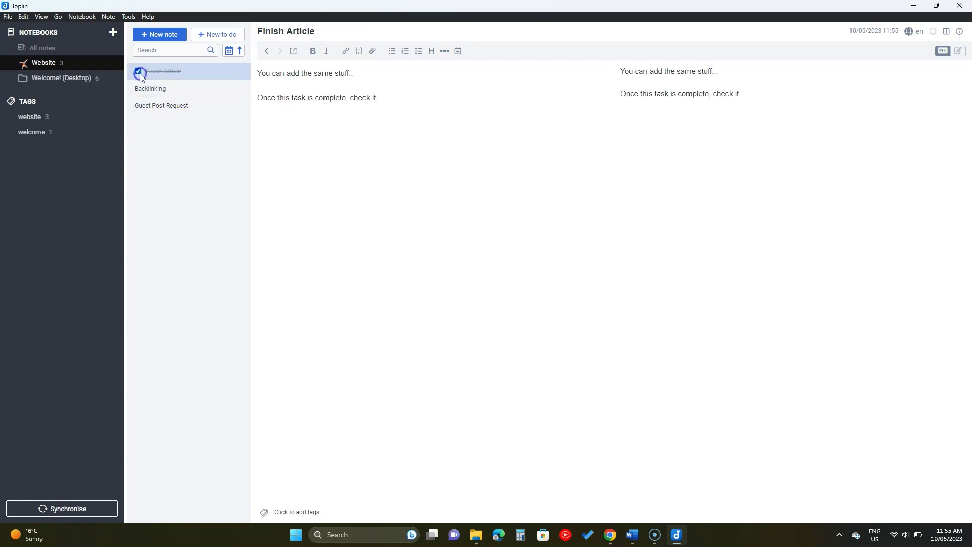
{"action": "left_click", "coordinate": [175, 94]}
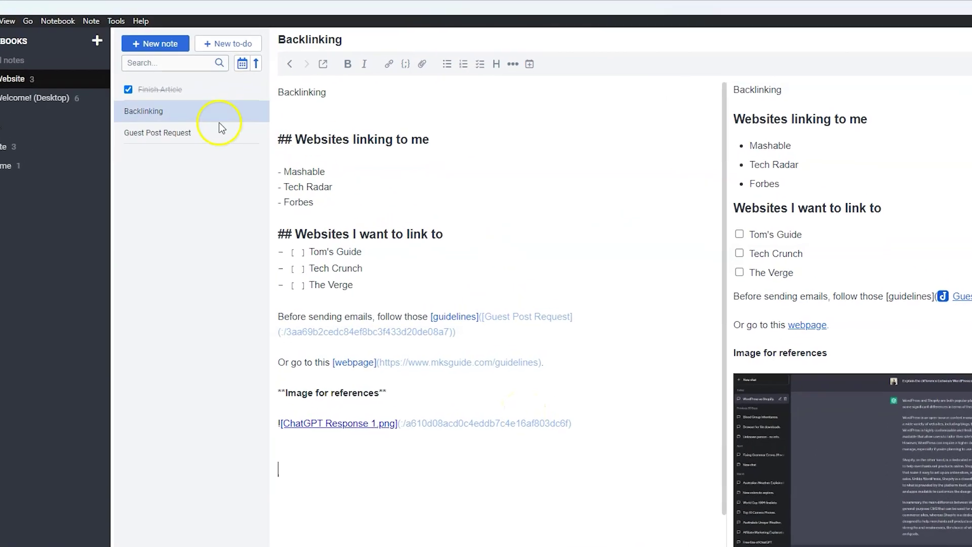
- Set the Appearance theme in Tools > Options to Dark and apply it
{"action": "left_click", "coordinate": [116, 21]}
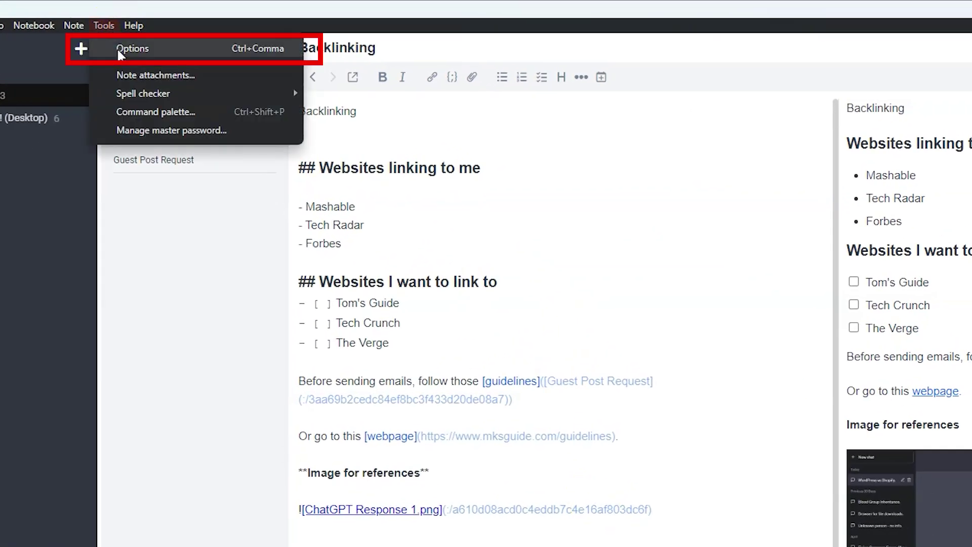
{"action": "left_click", "coordinate": [117, 48]}
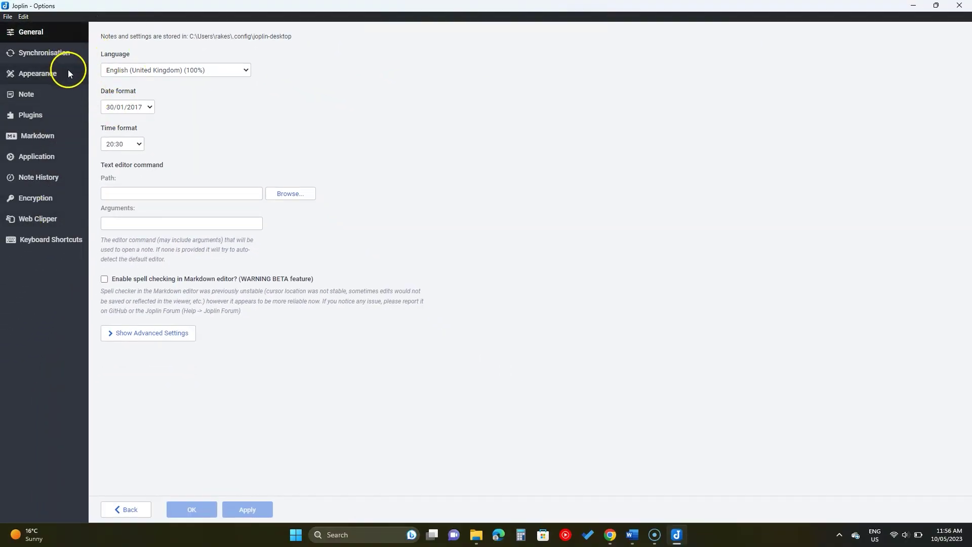
{"action": "left_click", "coordinate": [60, 74]}
{"action": "left_click", "coordinate": [124, 54]}
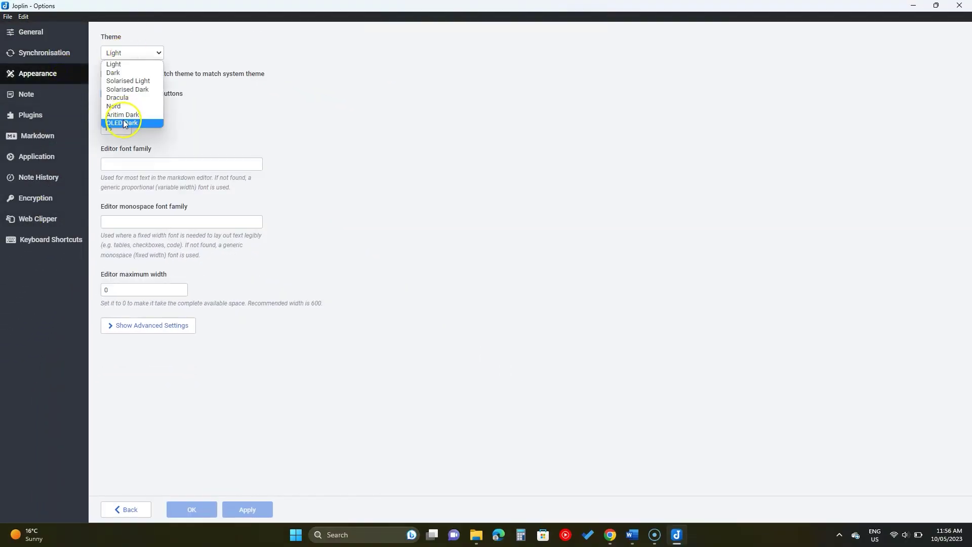
{"action": "left_click", "coordinate": [127, 73]}
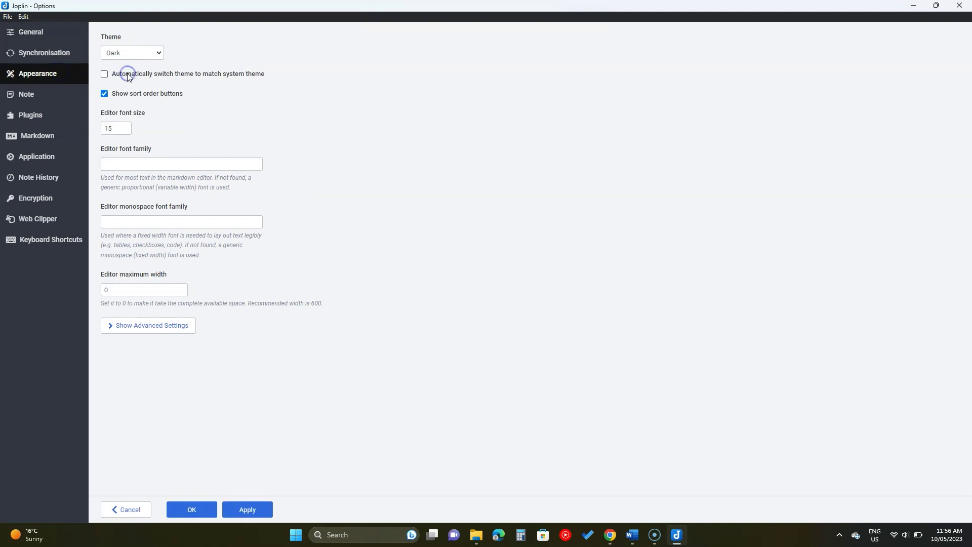
{"action": "left_click", "coordinate": [253, 508]}
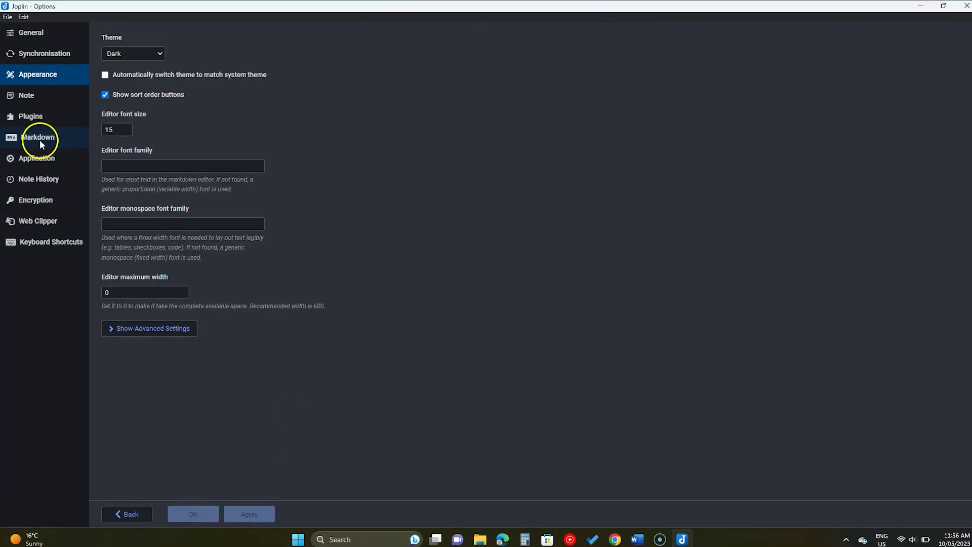
- Search the plugin catalogue for 'tem' and install the Templates plugin
{"action": "left_click", "coordinate": [30, 116]}
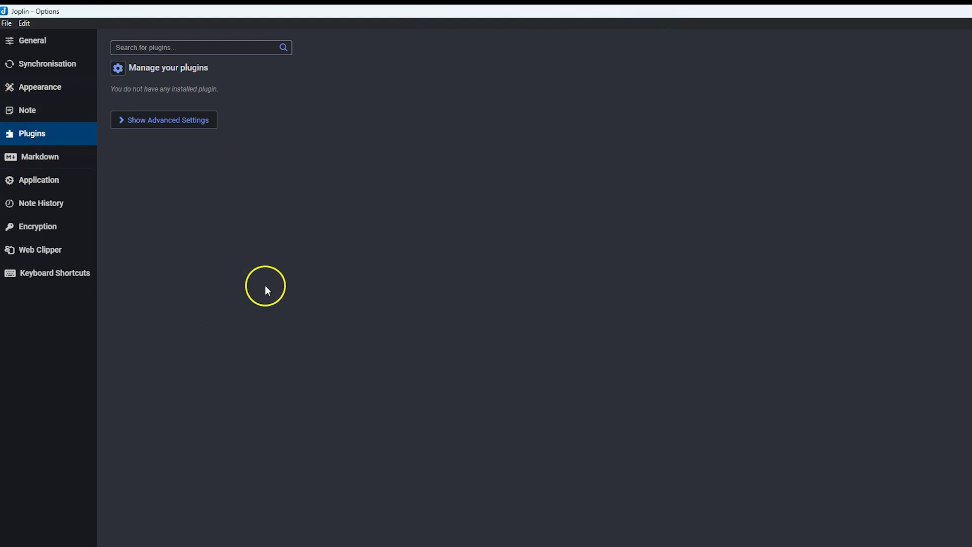
{"action": "left_click", "coordinate": [258, 49]}
{"action": "type", "text": "tem"}
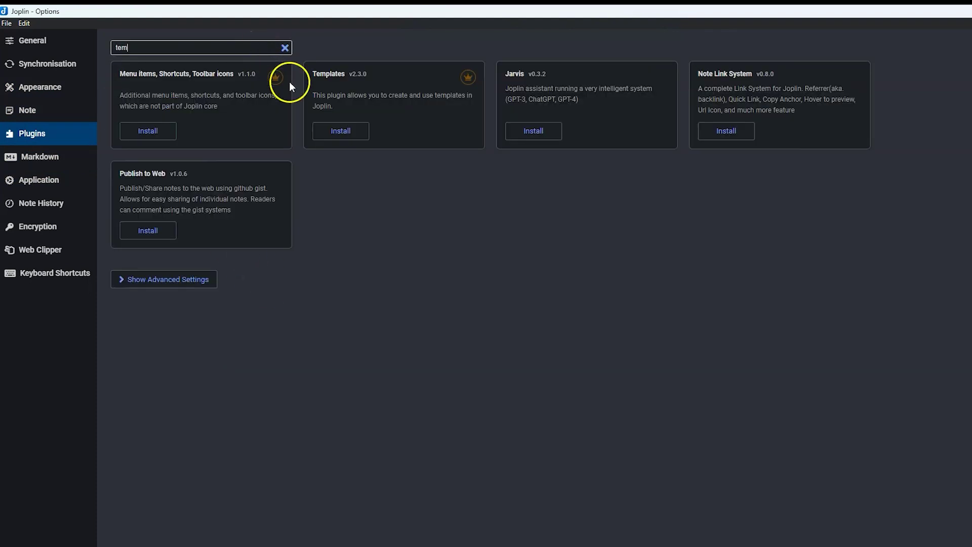
{"action": "left_click", "coordinate": [334, 132]}
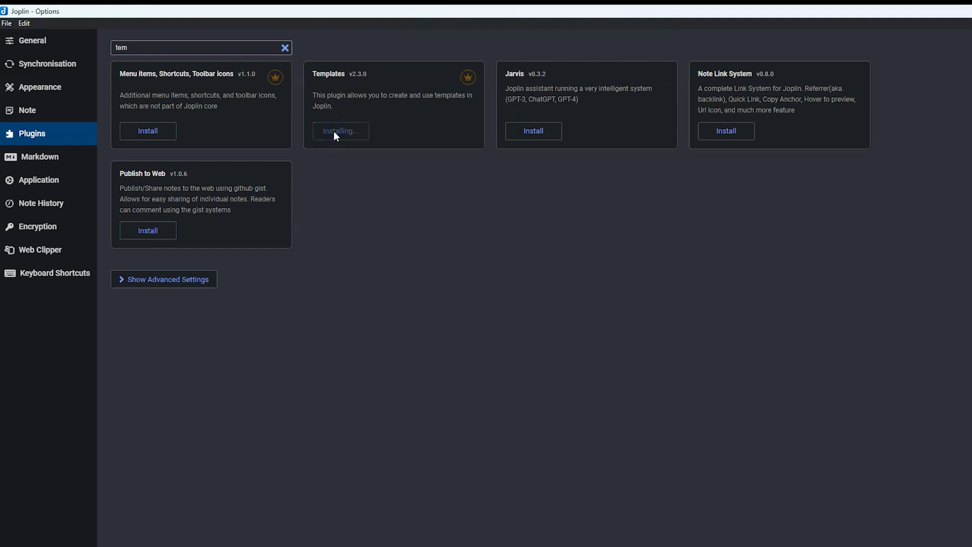
- Clear the plugin search and restart Joplin so Templates takes effect
{"action": "left_click", "coordinate": [326, 95]}
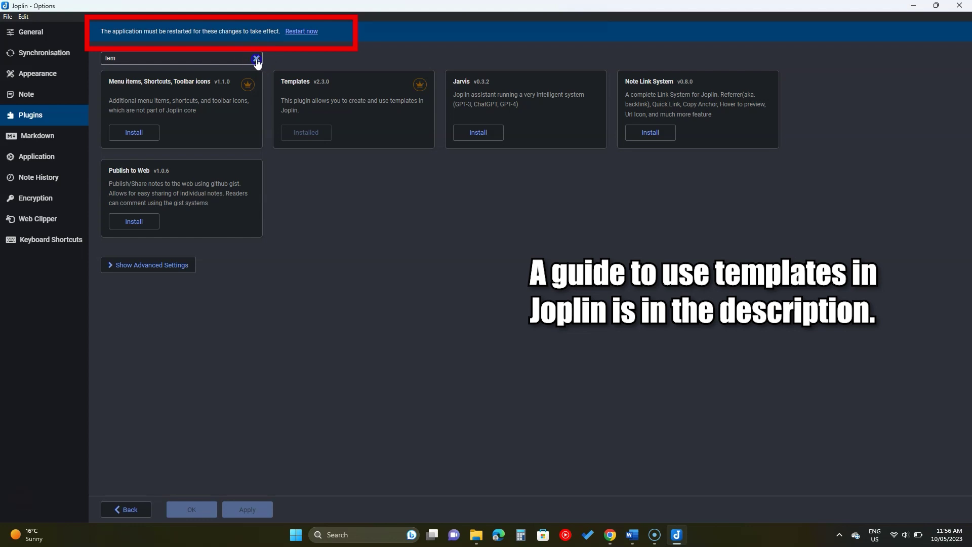
{"action": "left_click", "coordinate": [257, 60]}
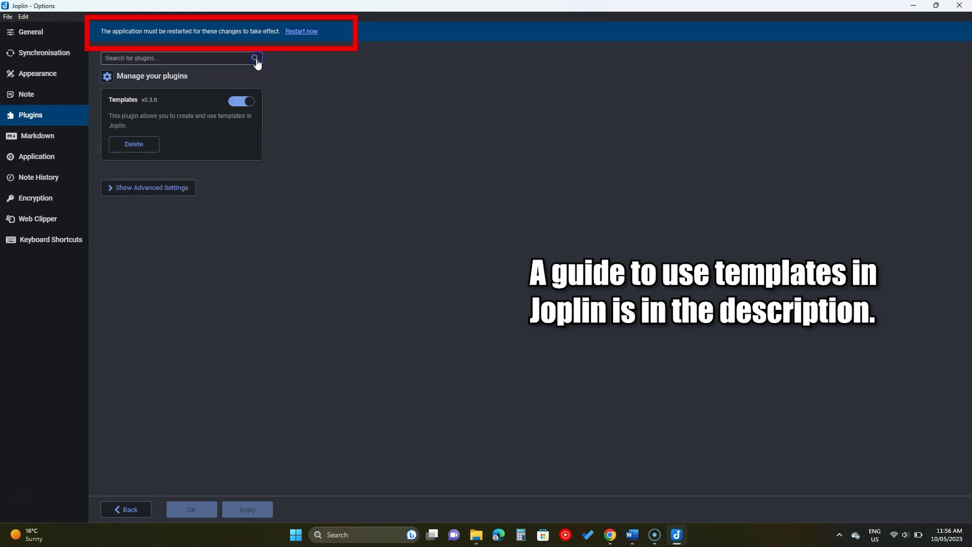
{"action": "left_click", "coordinate": [301, 31]}
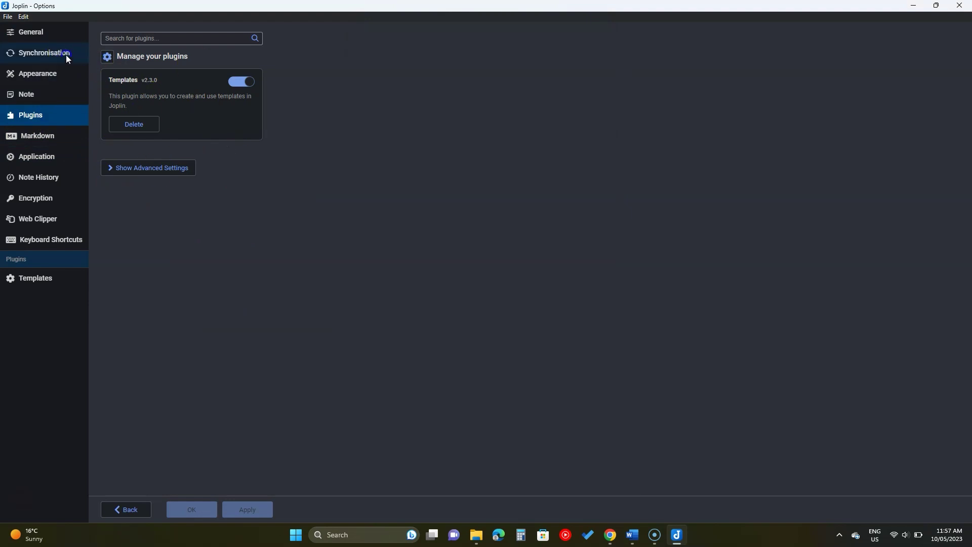
- Pick OneDrive in the Sync Wizard, keeping the 5-minute sync interval
{"action": "left_click", "coordinate": [66, 55]}
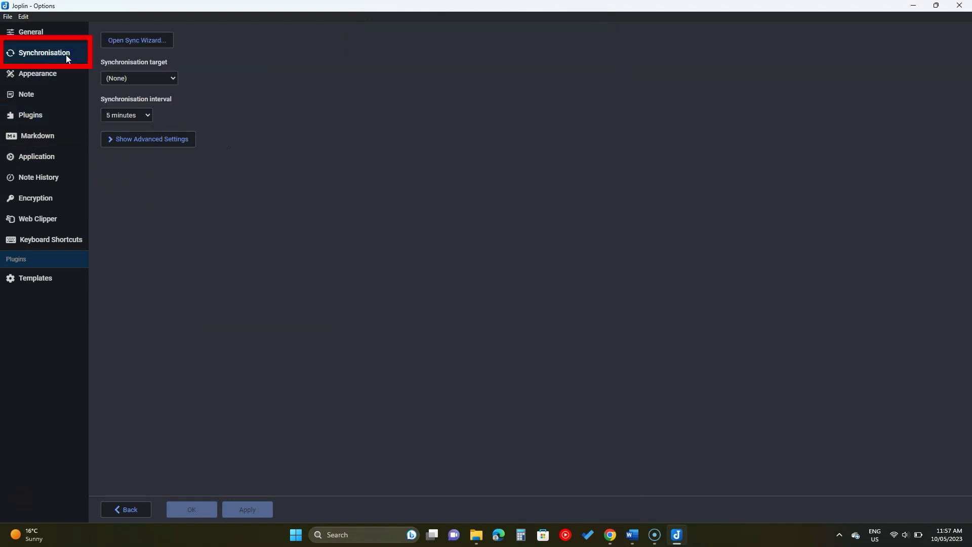
{"action": "left_click", "coordinate": [139, 78]}
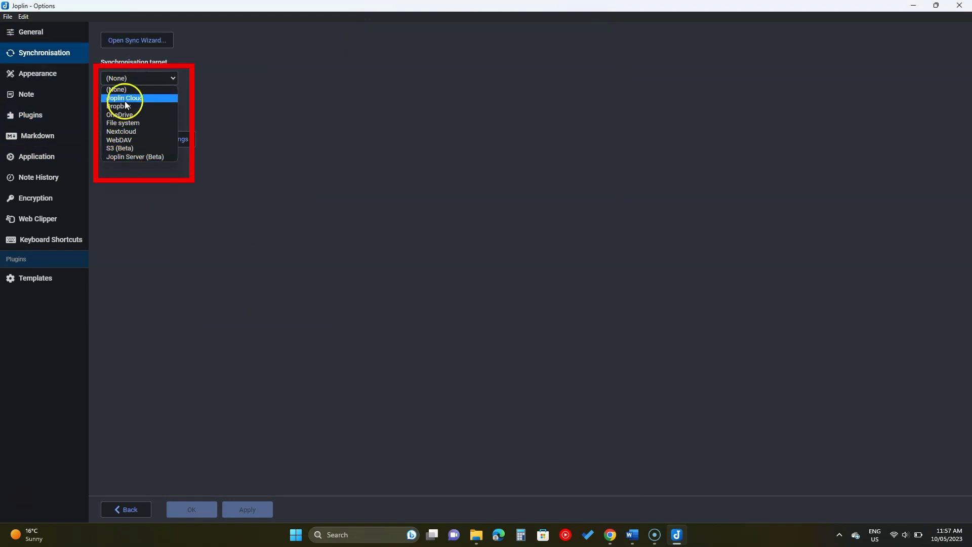
{"action": "left_click", "coordinate": [306, 103]}
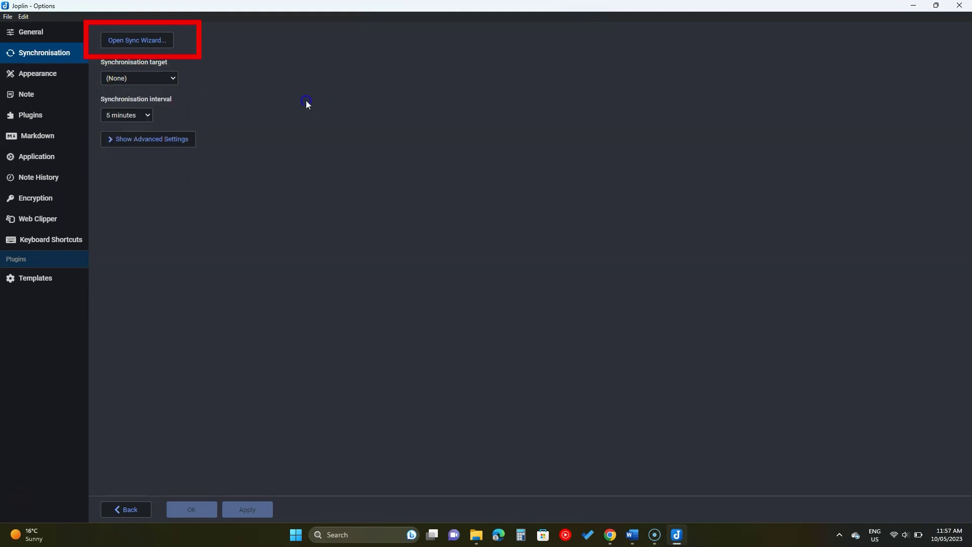
{"action": "left_click", "coordinate": [157, 44]}
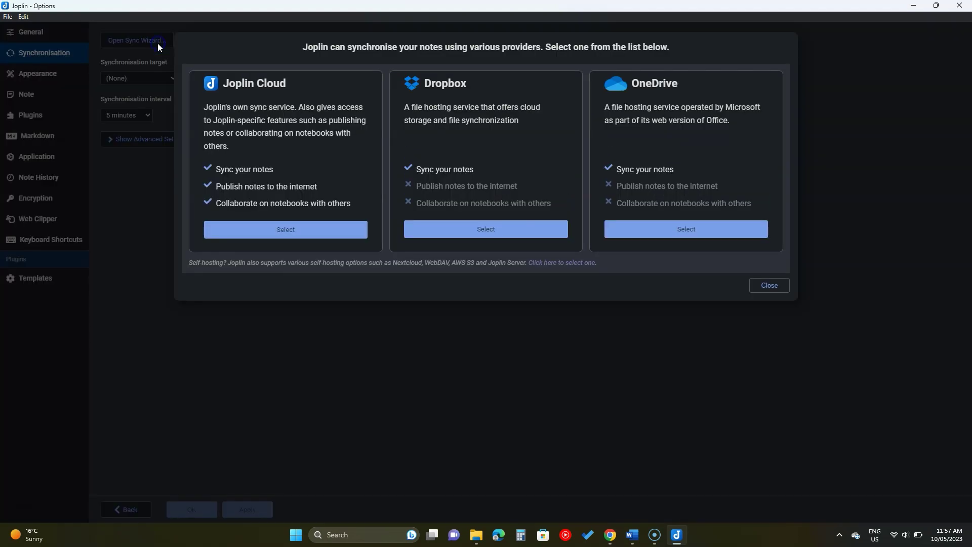
{"action": "left_click", "coordinate": [669, 235]}
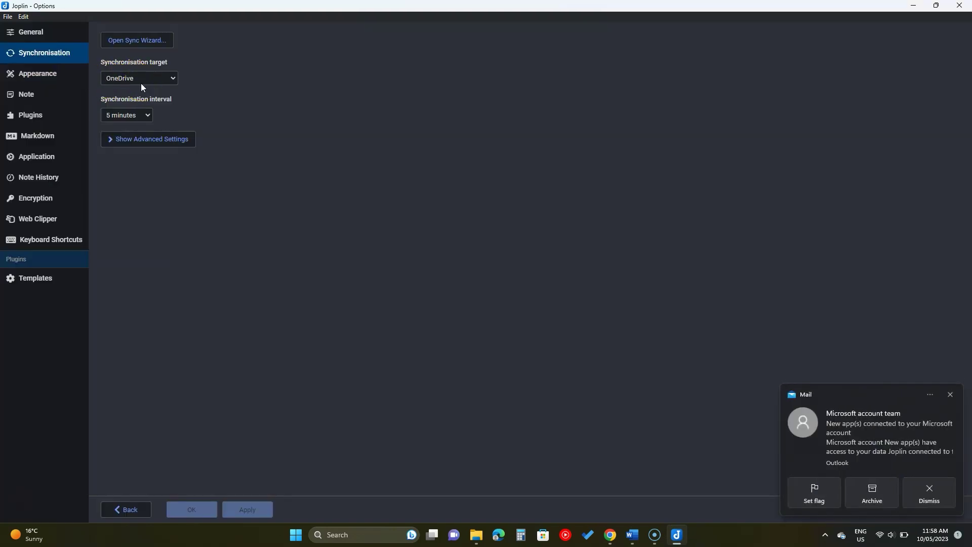
{"action": "left_click", "coordinate": [138, 114]}
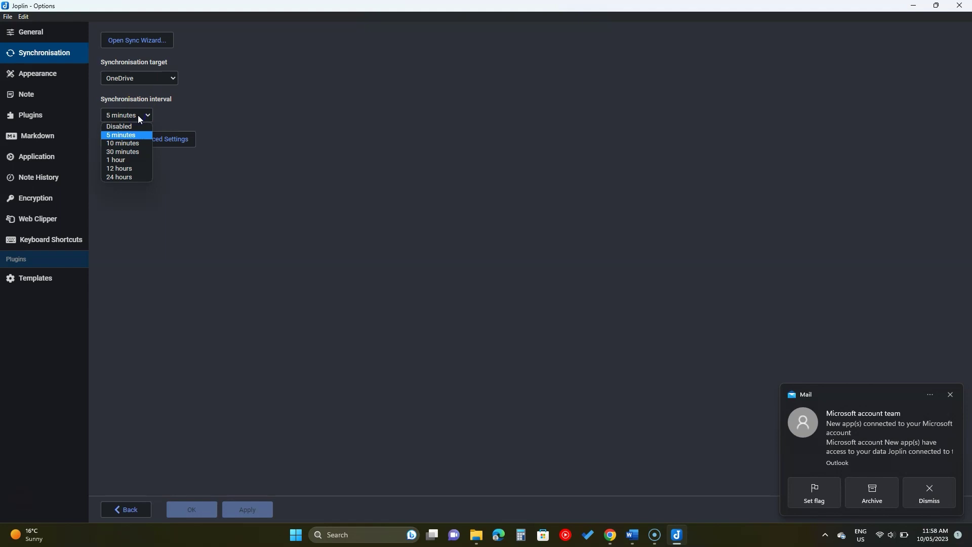
- Leave Options and run the first synchronisation of the notes with OneDrive
{"action": "left_click", "coordinate": [137, 115]}
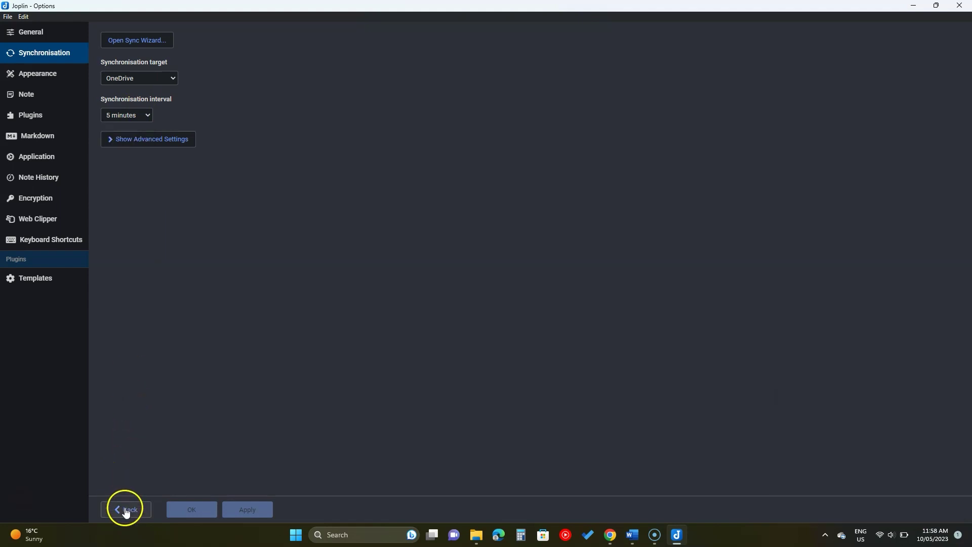
{"action": "left_click", "coordinate": [124, 509]}
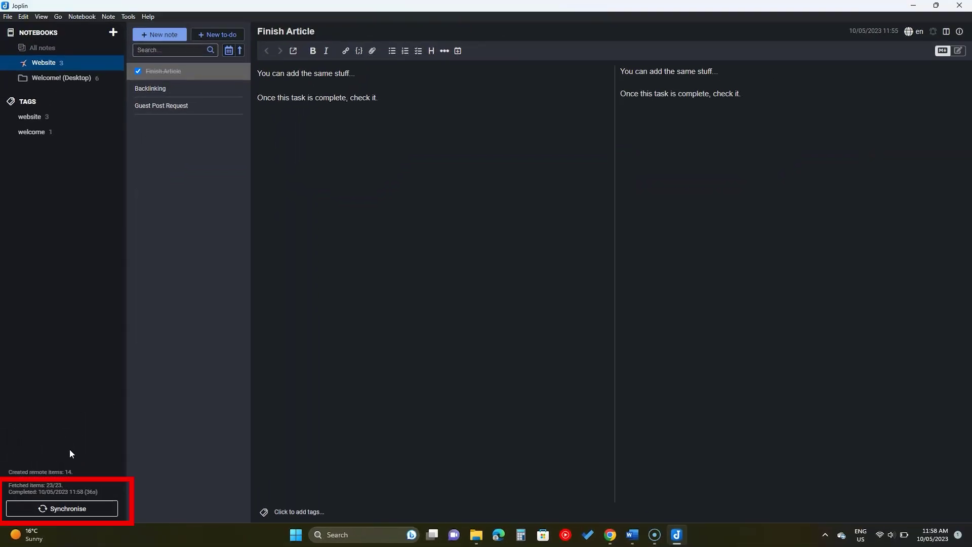
{"action": "left_click", "coordinate": [61, 514]}
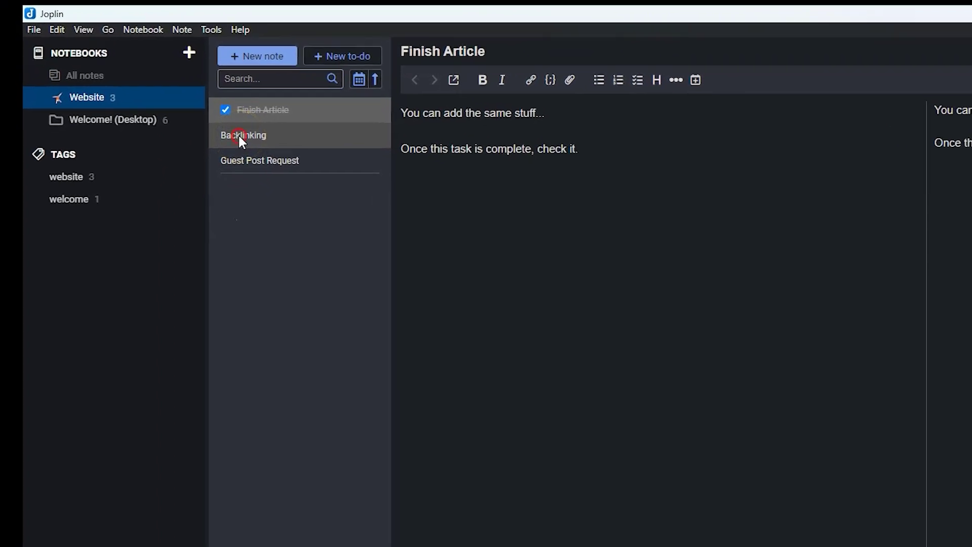
- Review the Backlinking note's export formats and the File menu's import formats
{"action": "right_click", "coordinate": [239, 136]}
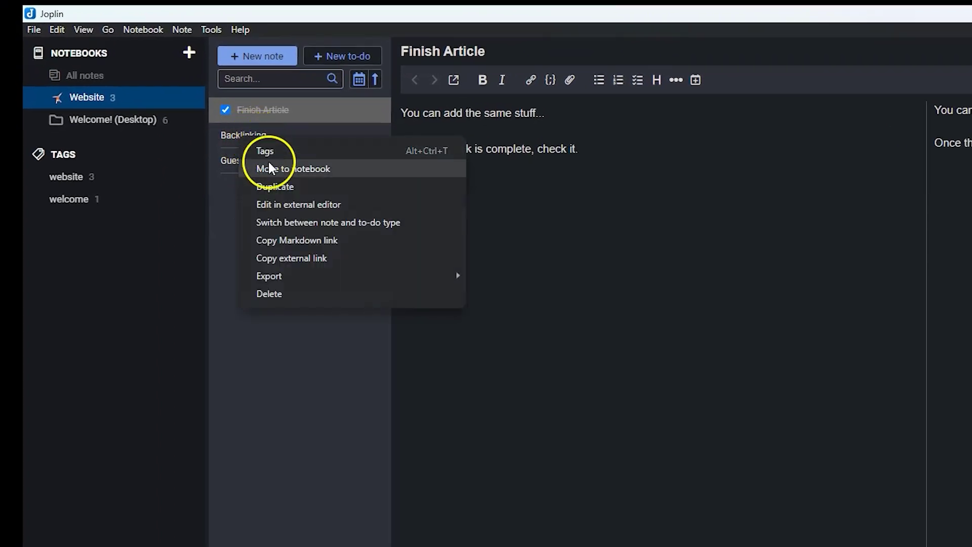
{"action": "left_click", "coordinate": [281, 279]}
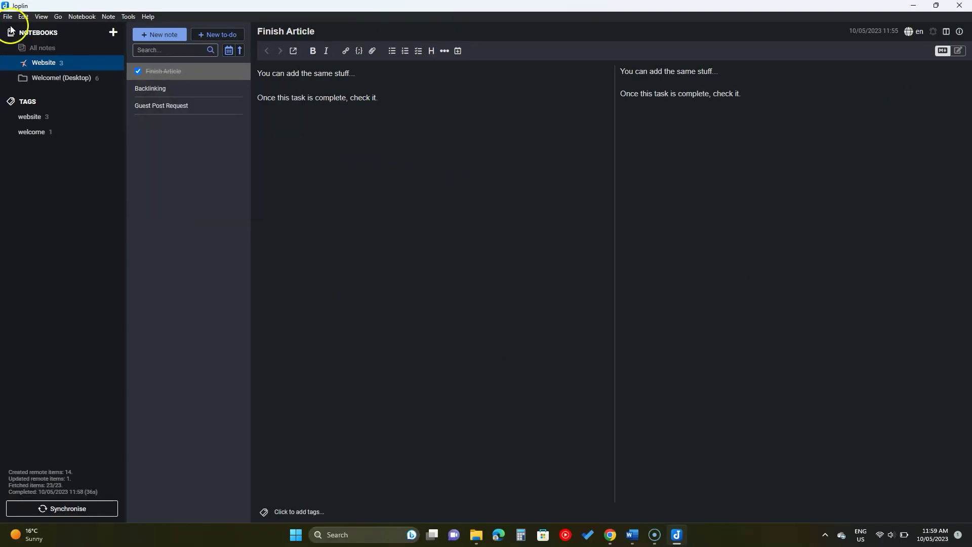
{"action": "left_click", "coordinate": [8, 22]}
{"action": "left_click", "coordinate": [76, 87]}
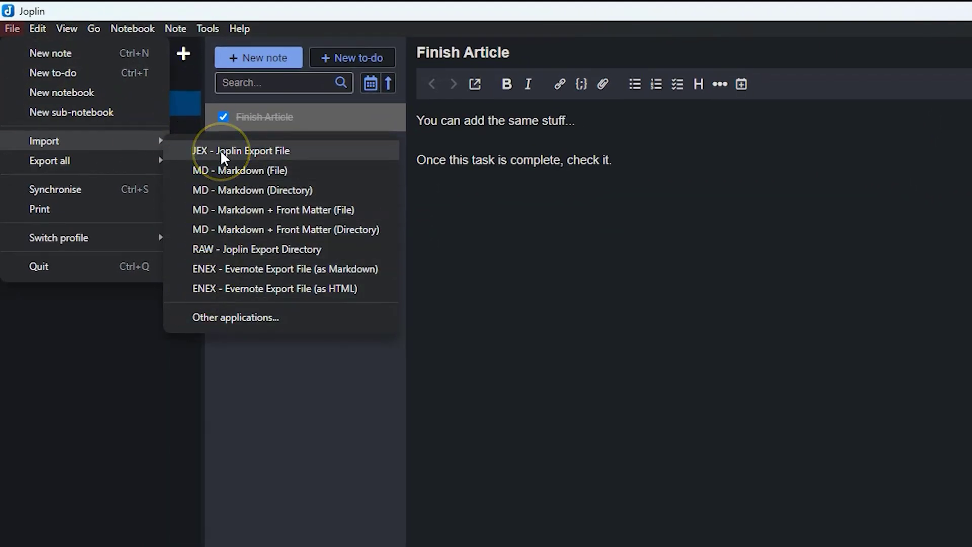
{"action": "mouse_move", "coordinate": [141, 170]}
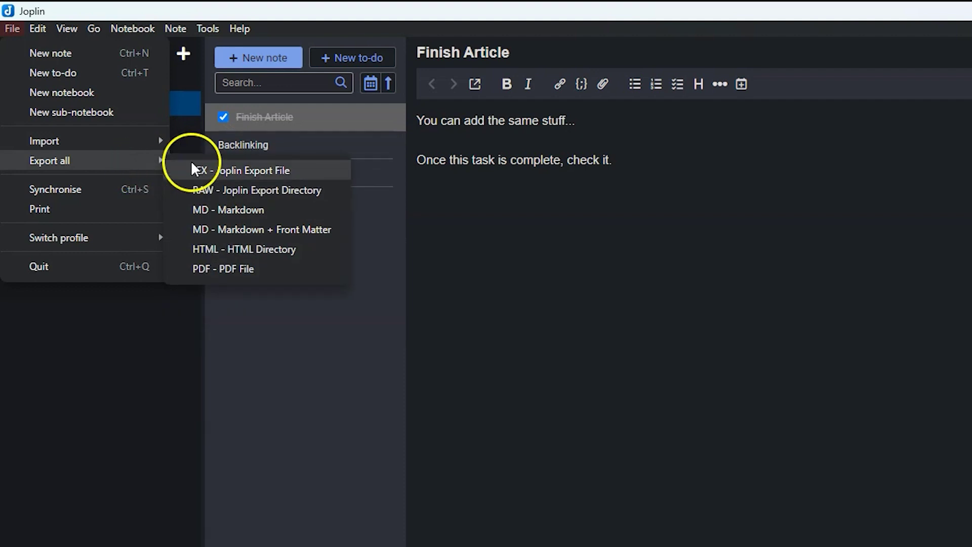
- Check the Note and Tools menus for the new Templates entry
{"action": "left_click", "coordinate": [288, 345]}
{"action": "left_click", "coordinate": [174, 28]}
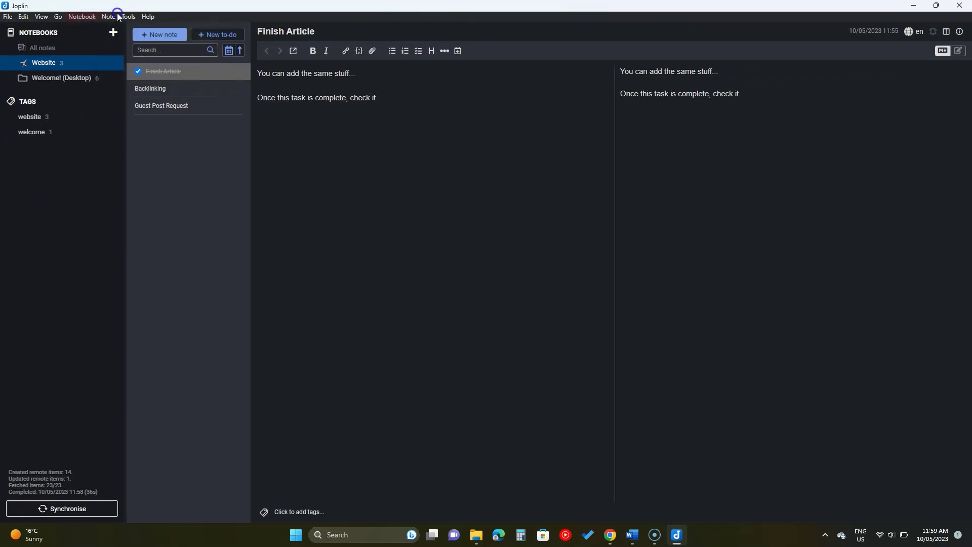
{"action": "mouse_move", "coordinate": [128, 16]}
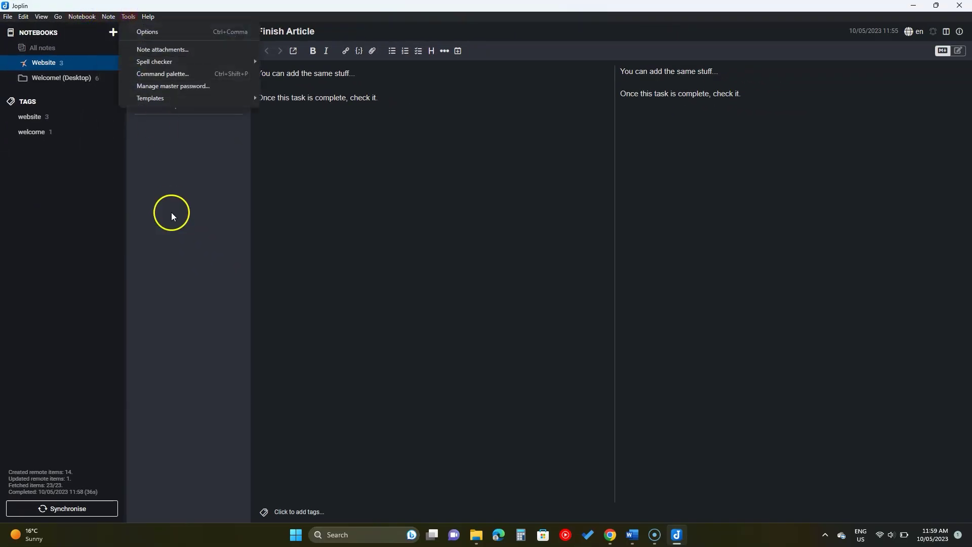